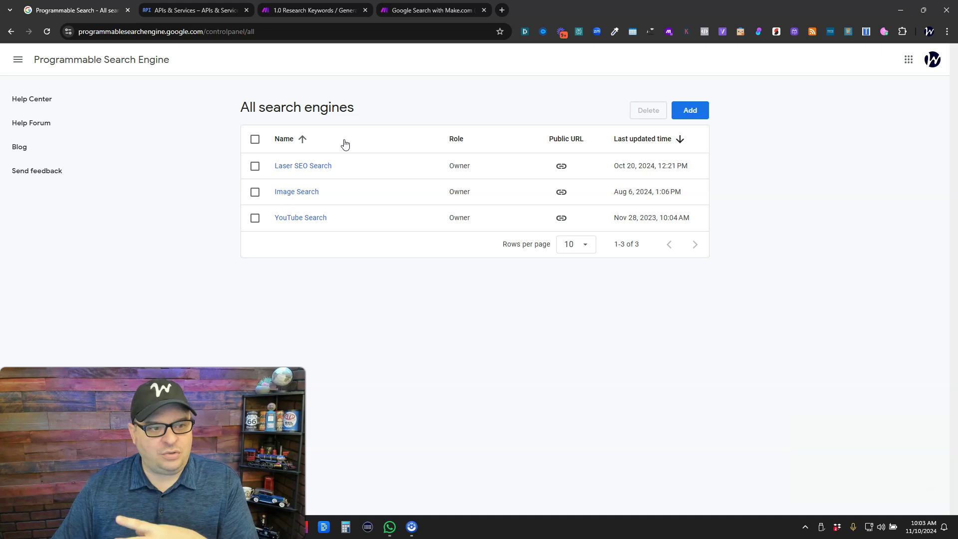
Step: Switch to the Make scenario for researching keywords and generating SEO posts and examine its Perplexity AI module's model, prompt and role settings
click(307, 11)
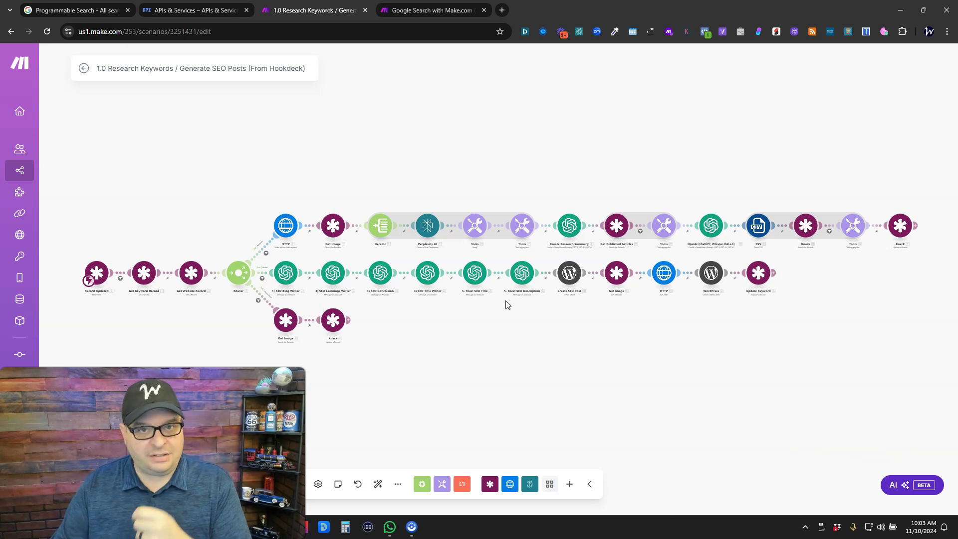
scroll(449, 253, up, 5)
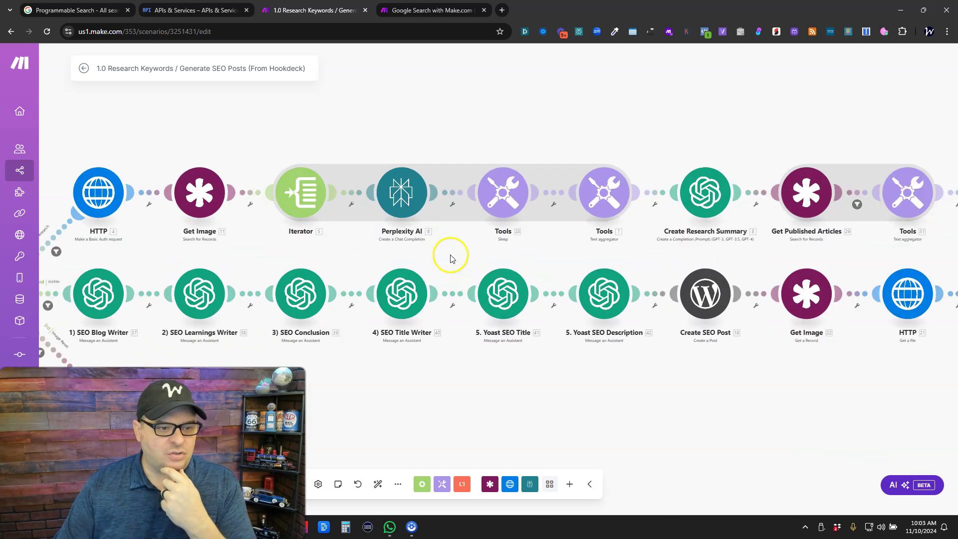
drag(405, 379, 472, 368)
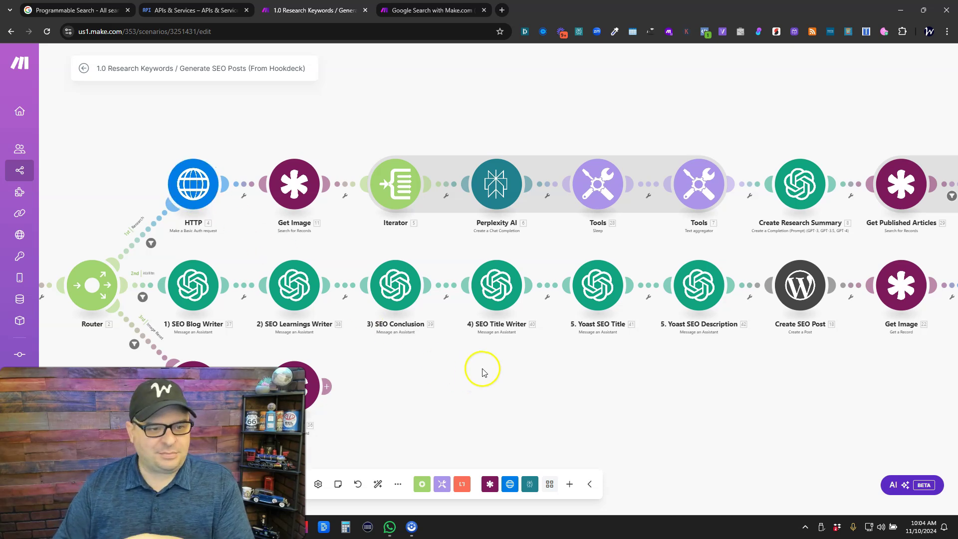
drag(481, 368, 413, 347)
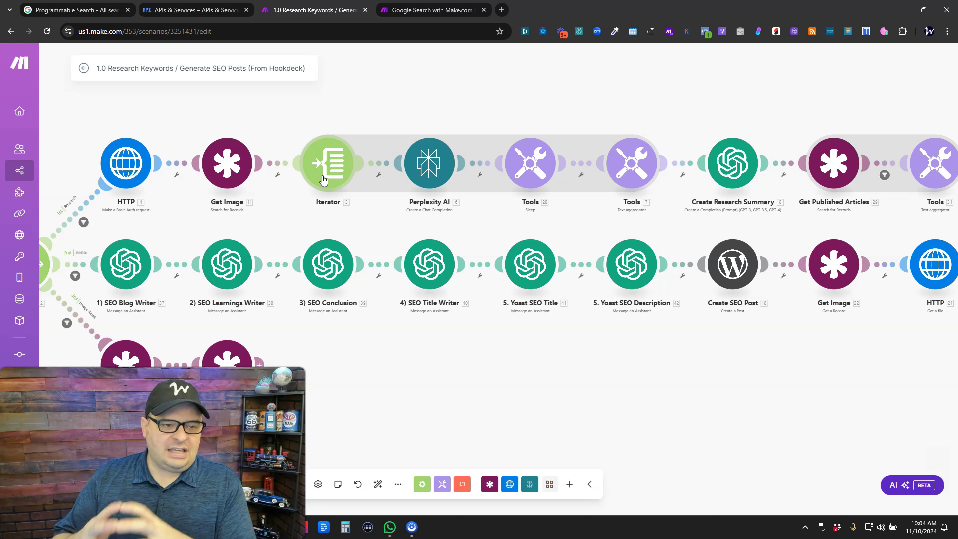
click(431, 159)
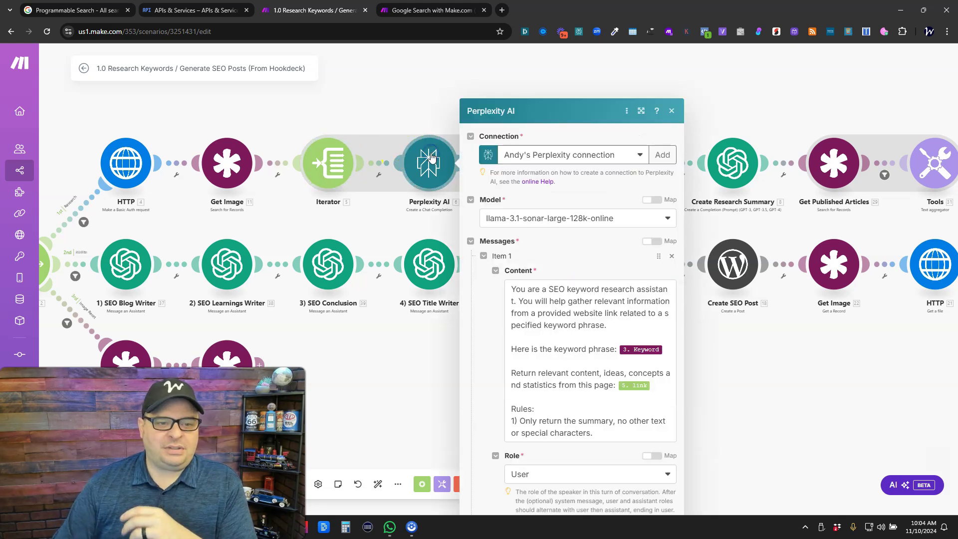
scroll(478, 226, down, 2)
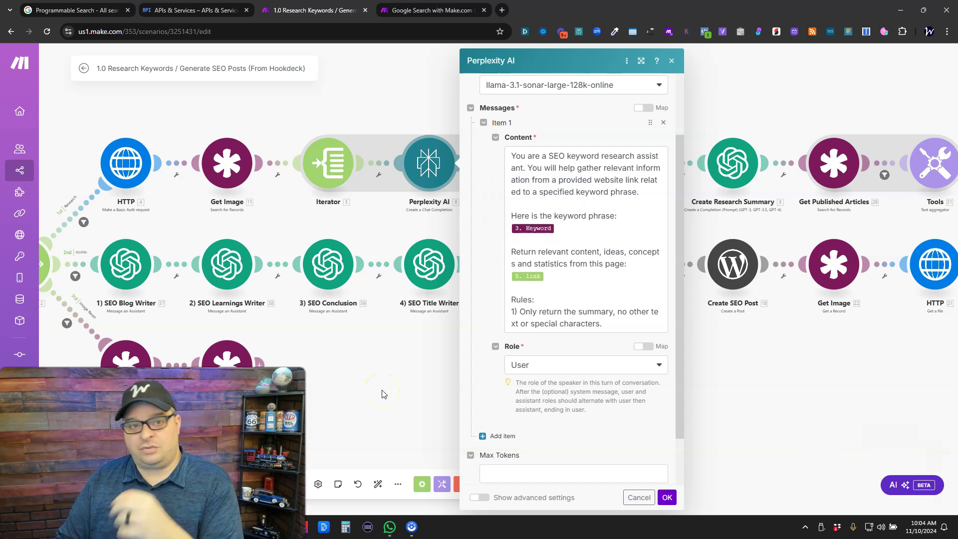
Step: In Google Programmable Search Engine, create an engine named "YouTube Example" that searches the entire web, and select its cx ID in the code snippet
key(ctrl+1)
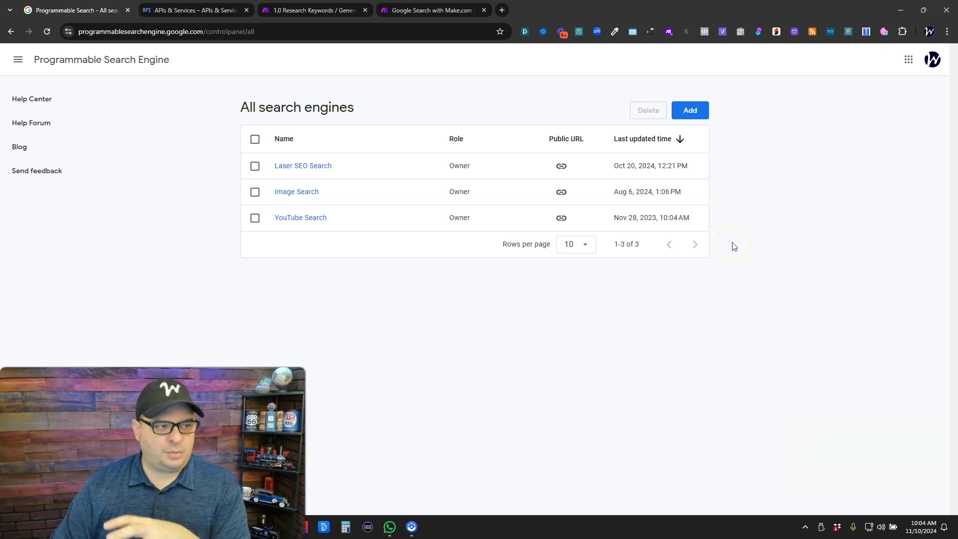
click(691, 110)
click(482, 203)
text(YouTube Example)
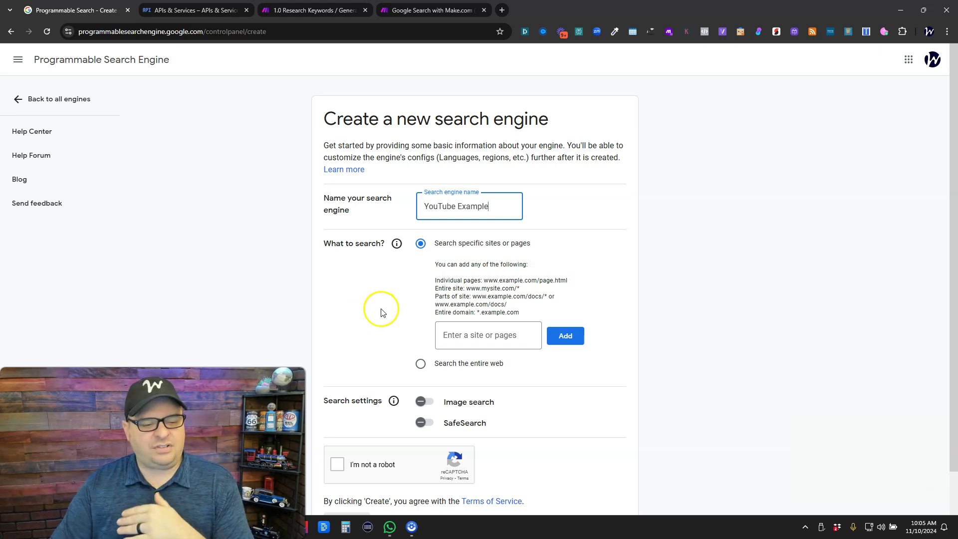
click(420, 365)
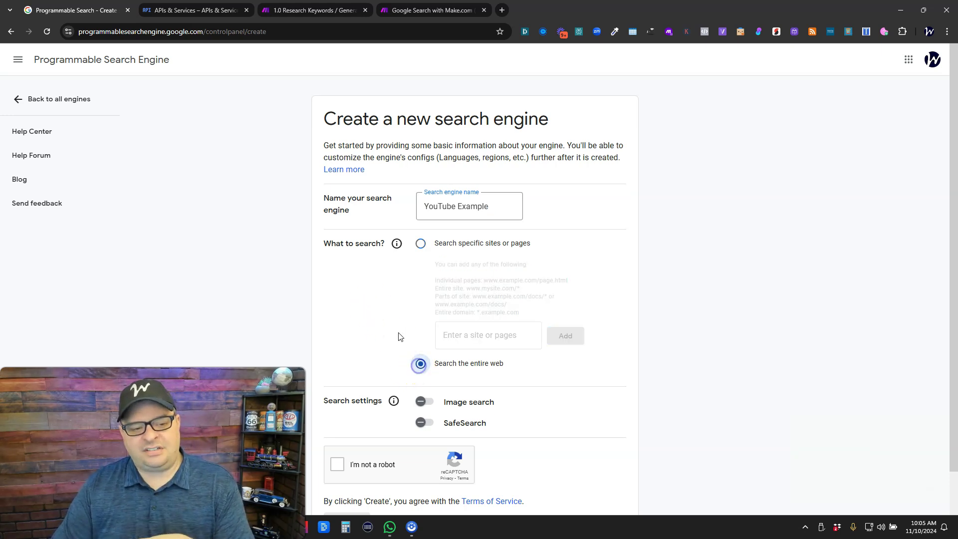
scroll(374, 340, down, 1)
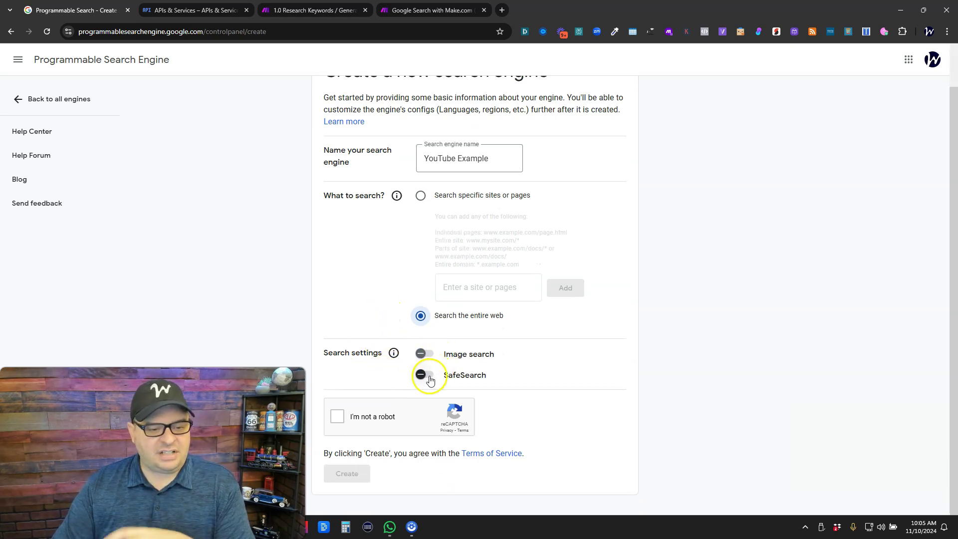
click(338, 419)
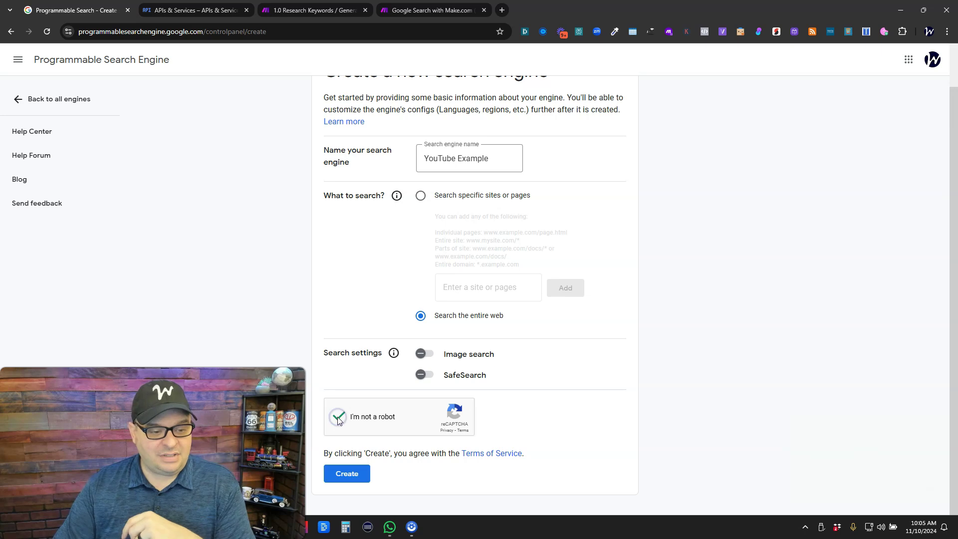
click(347, 473)
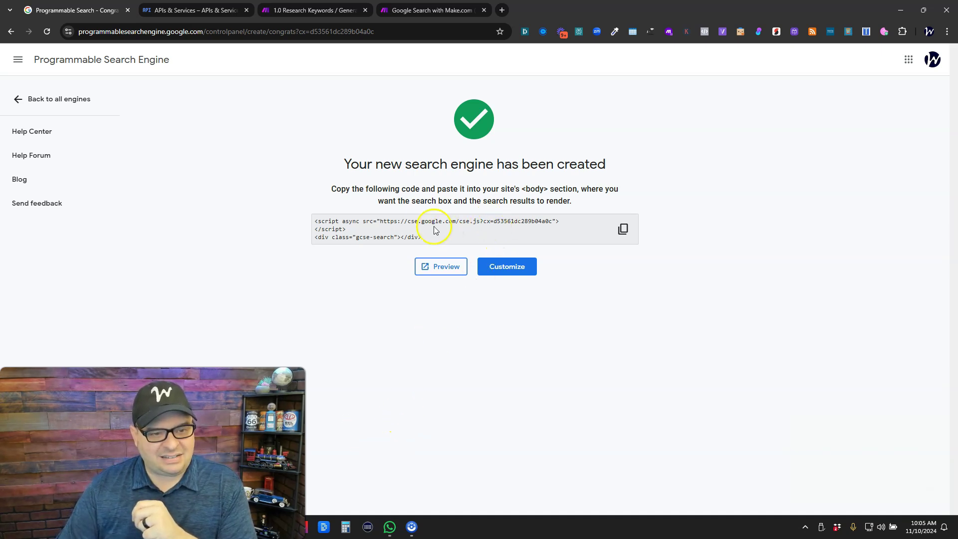
double_click(510, 221)
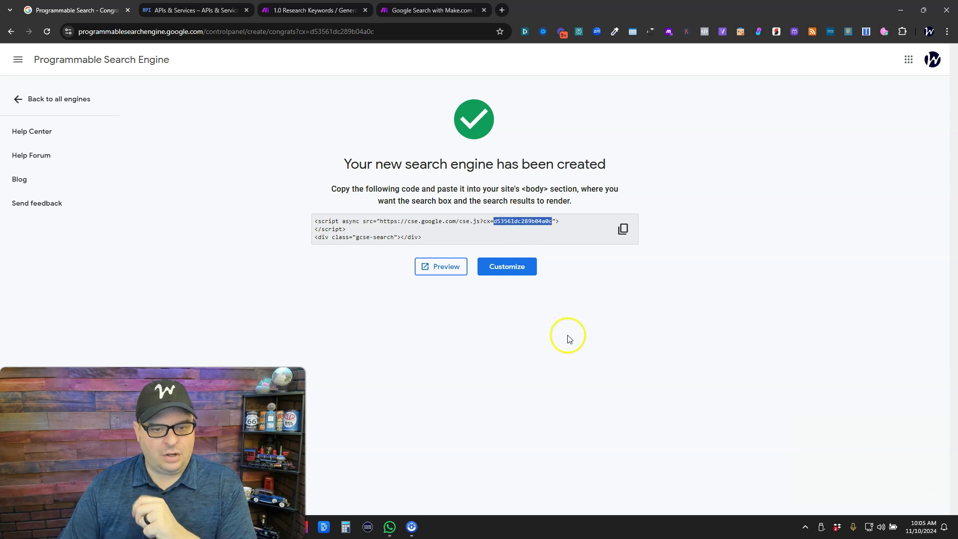
Step: Switch to the "Google Search with Make.com (copy)" scenario and add a Tools Basic trigger containing one bundle with one item
click(399, 7)
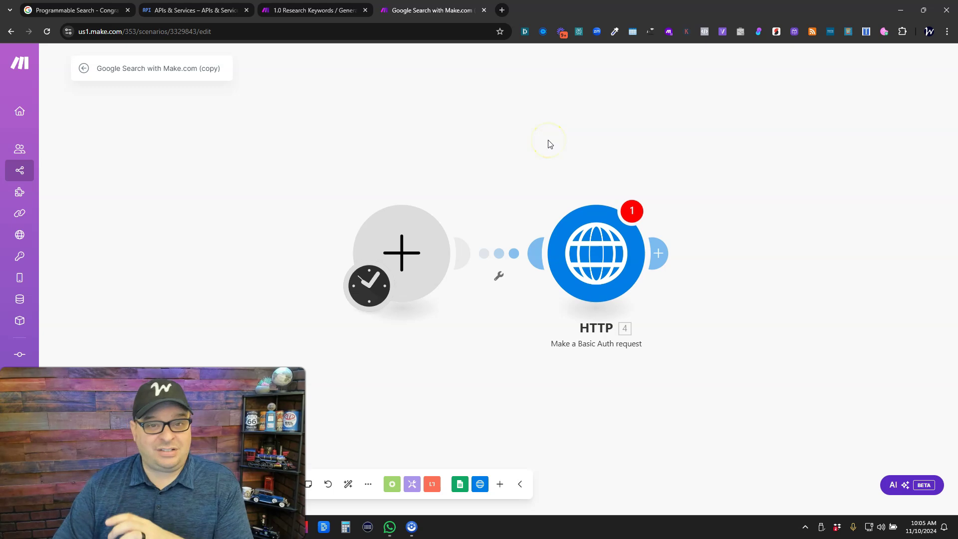
click(408, 227)
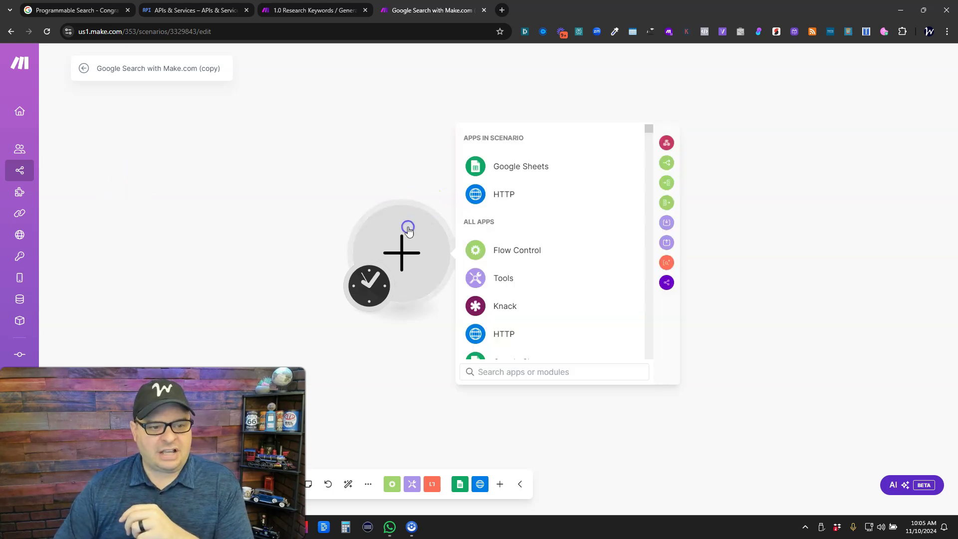
click(482, 275)
click(540, 221)
click(503, 259)
click(514, 260)
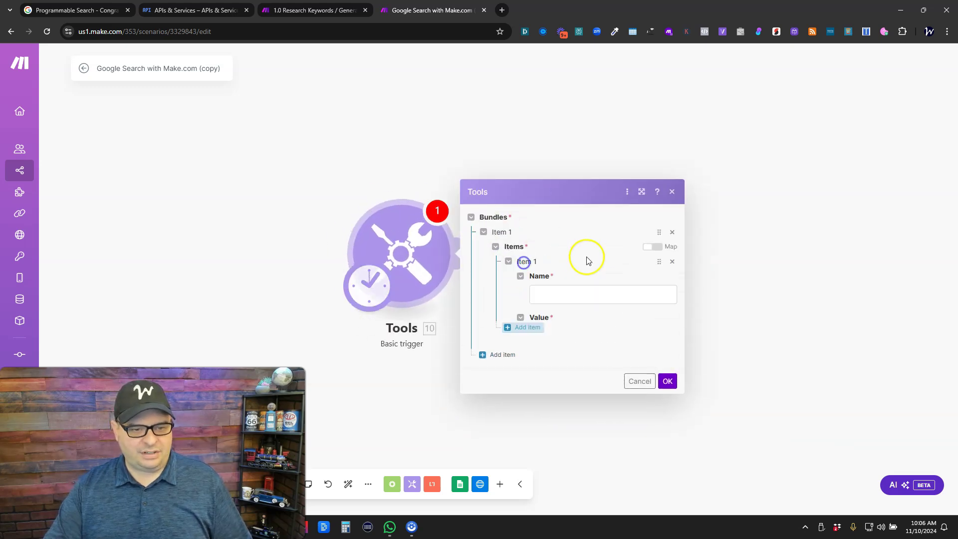
Step: Name the trigger's bundle item "Keyword" with the value "Business Process Automation", and save the scenario
click(563, 243)
text(Keyword)
key(Tab)
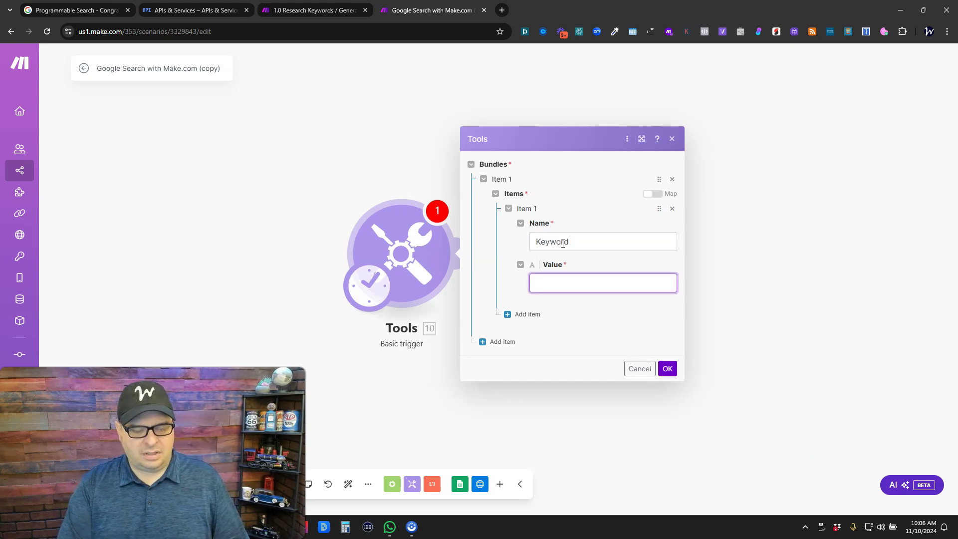
text(Busines)
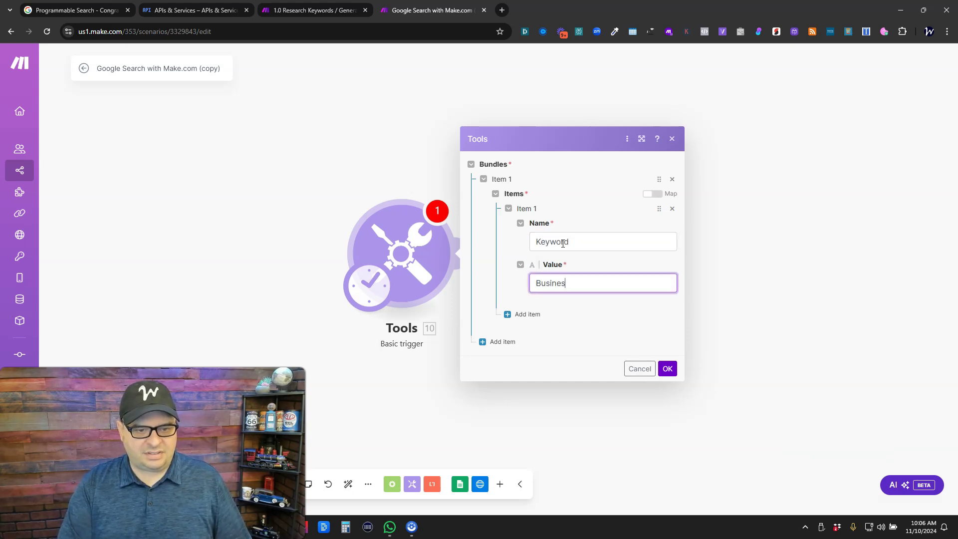
text(s Process Au)
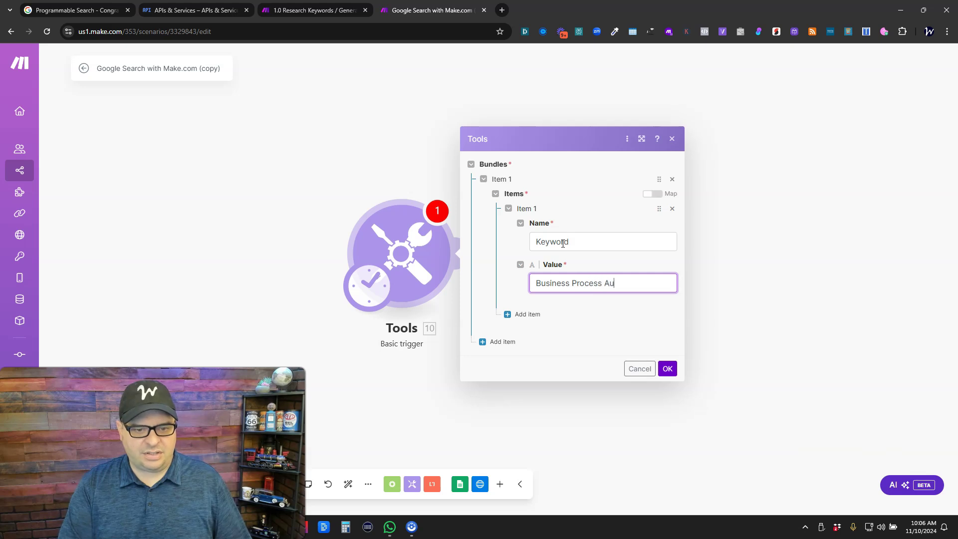
text(tomation)
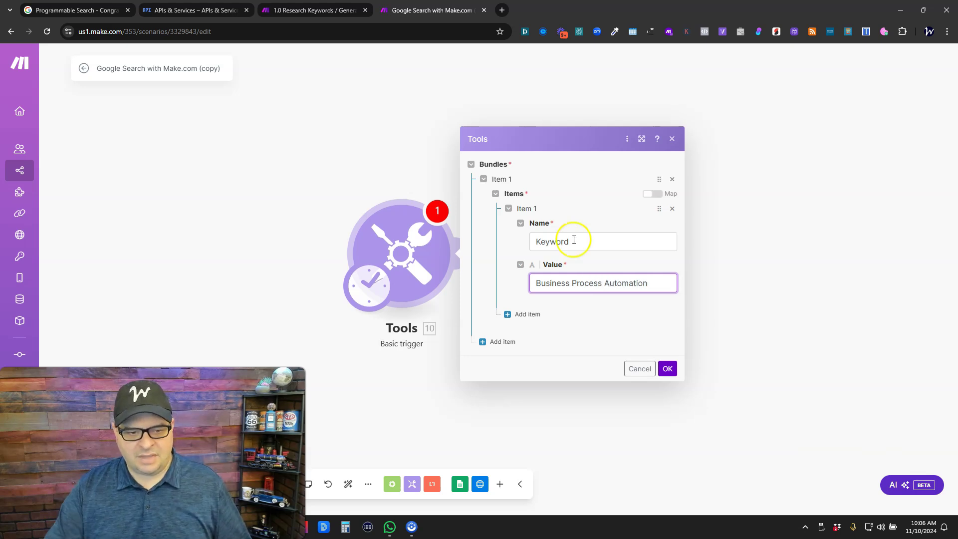
click(667, 369)
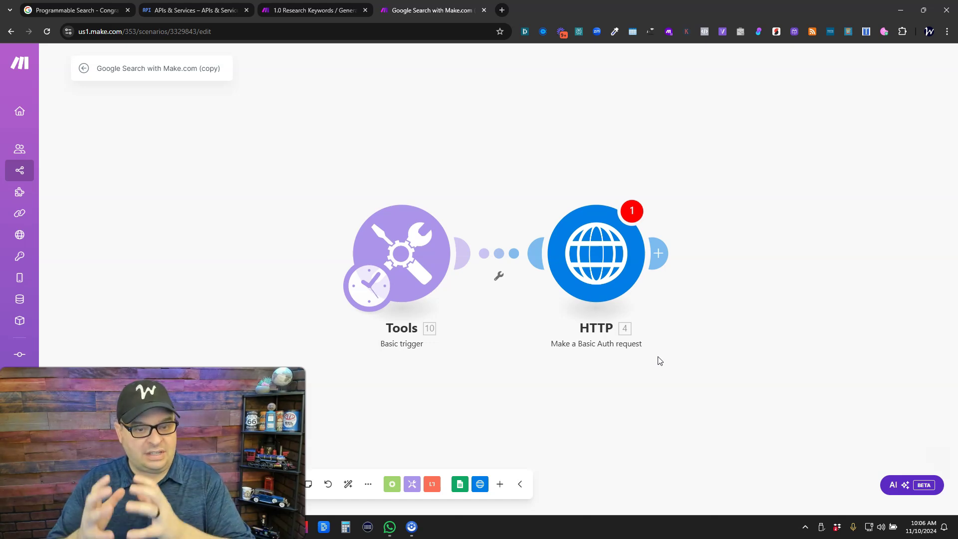
click(652, 385)
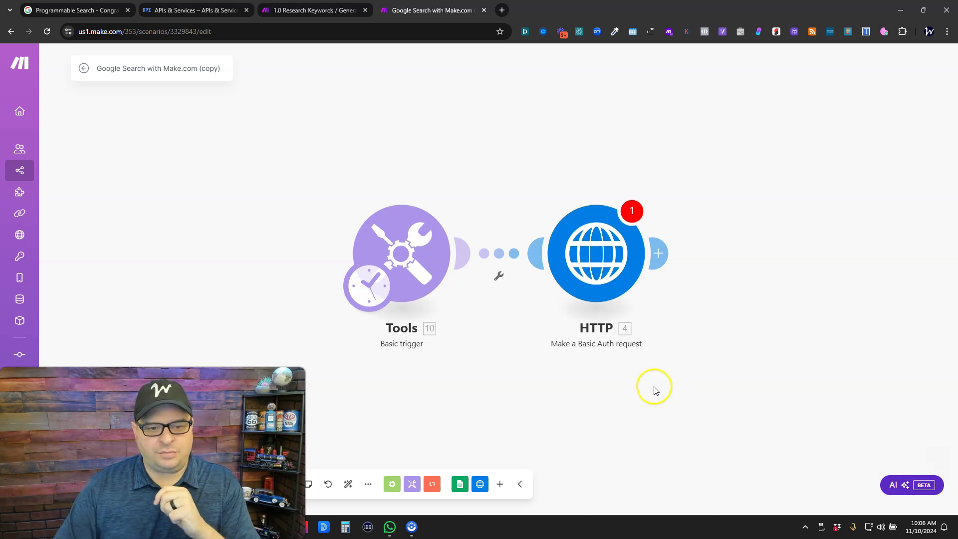
key(ctrl+s)
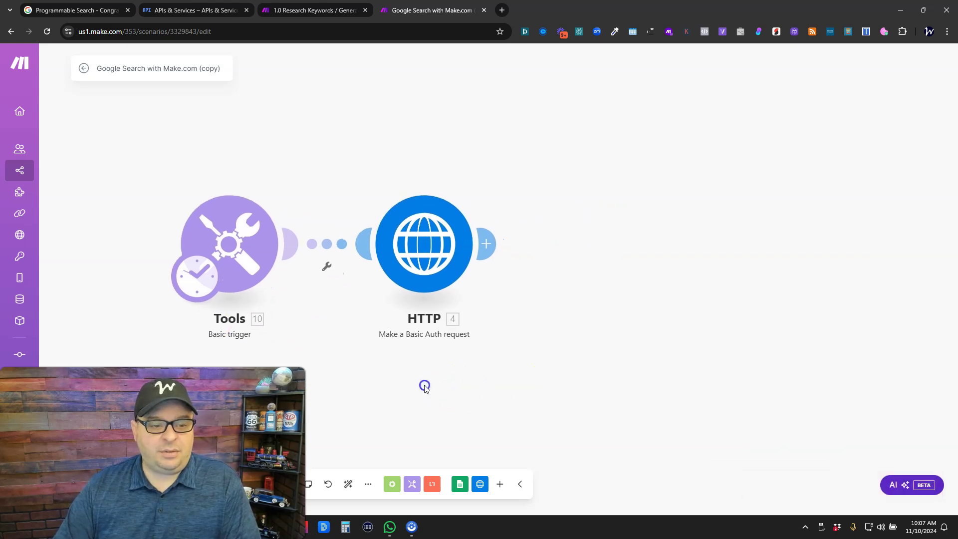
Step: In the HTTP Basic Auth request module, remap the q query parameter's value to the keyword from the Basic trigger
click(420, 236)
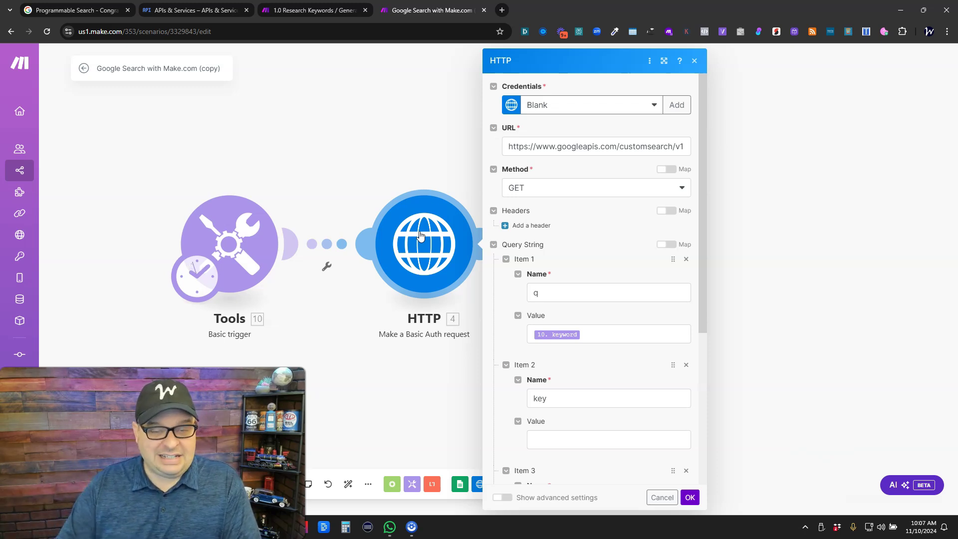
click(664, 60)
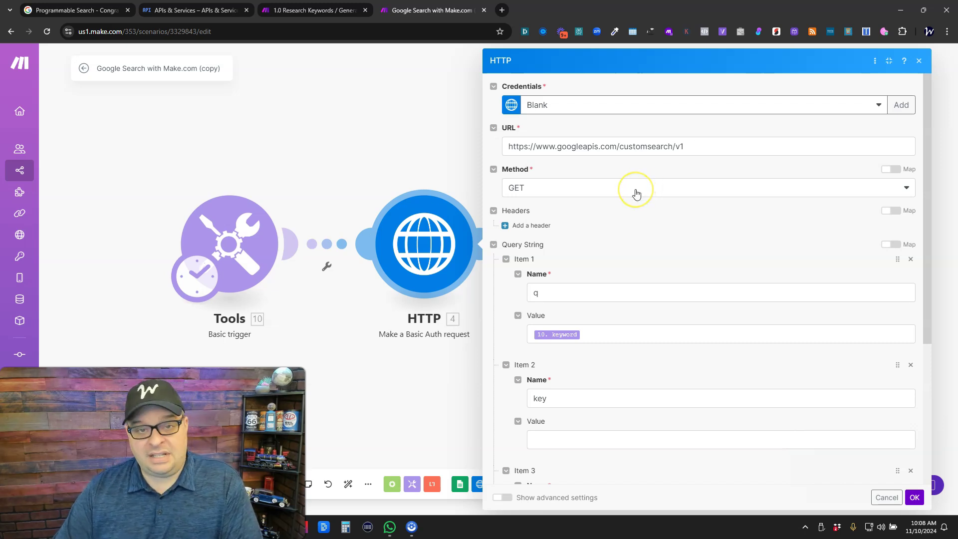
scroll(627, 211, down, 2)
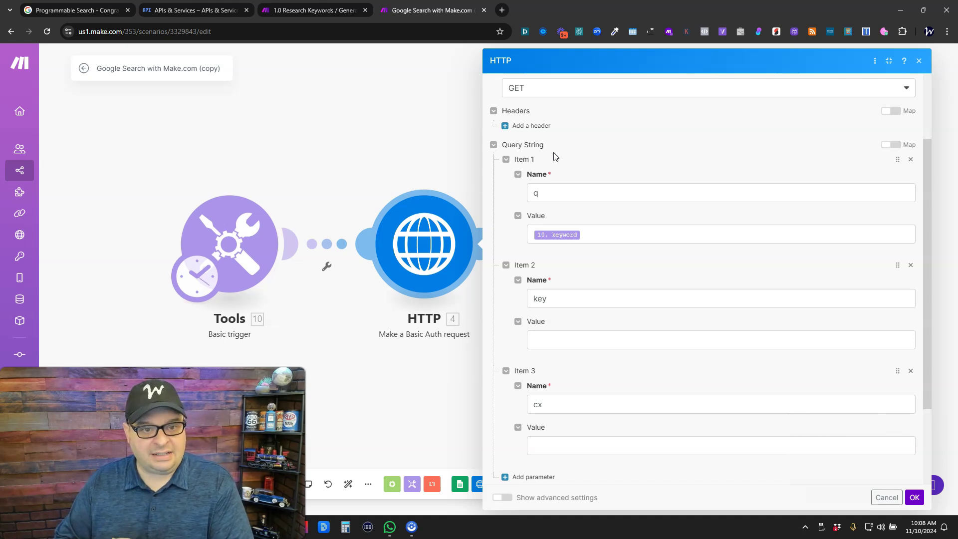
click(557, 192)
click(599, 231)
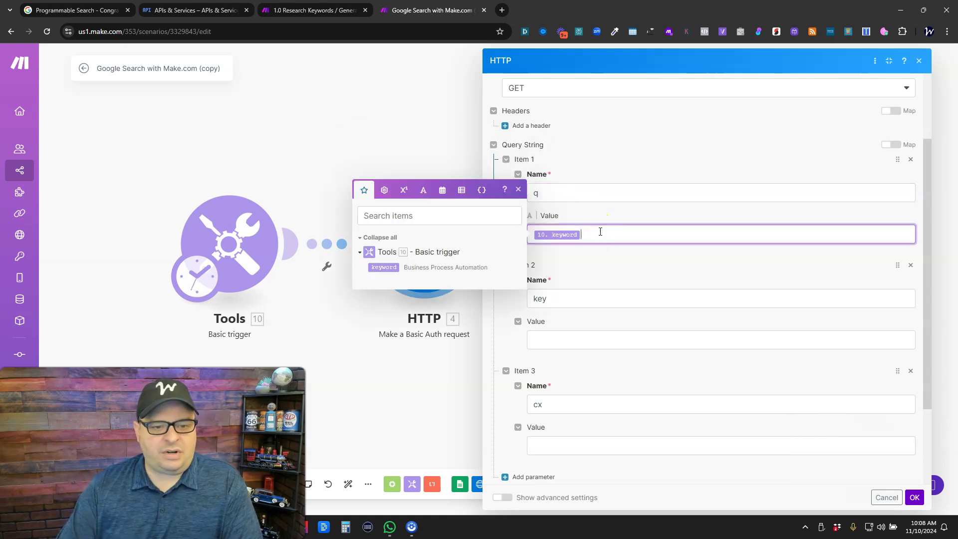
key(BackSpace)
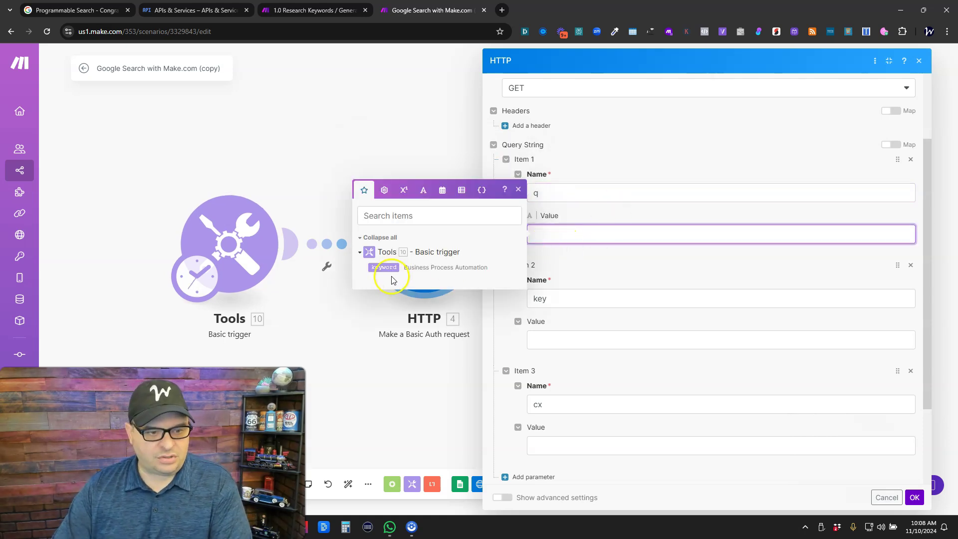
drag(384, 268, 588, 238)
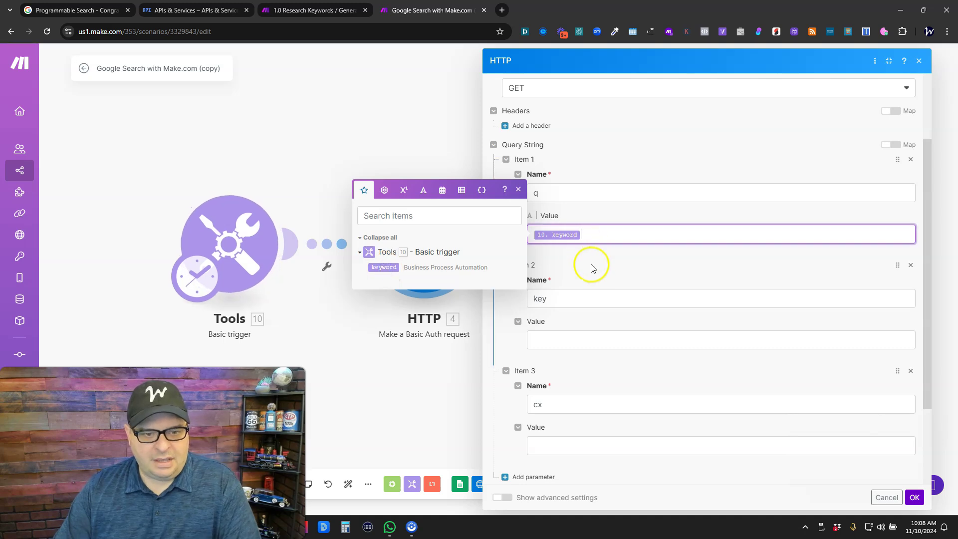
Step: For the HTTP module's key parameter, switch to the Google Cloud credentials of the YouTube Testing project and copy the YouTube Make Search API key
click(573, 337)
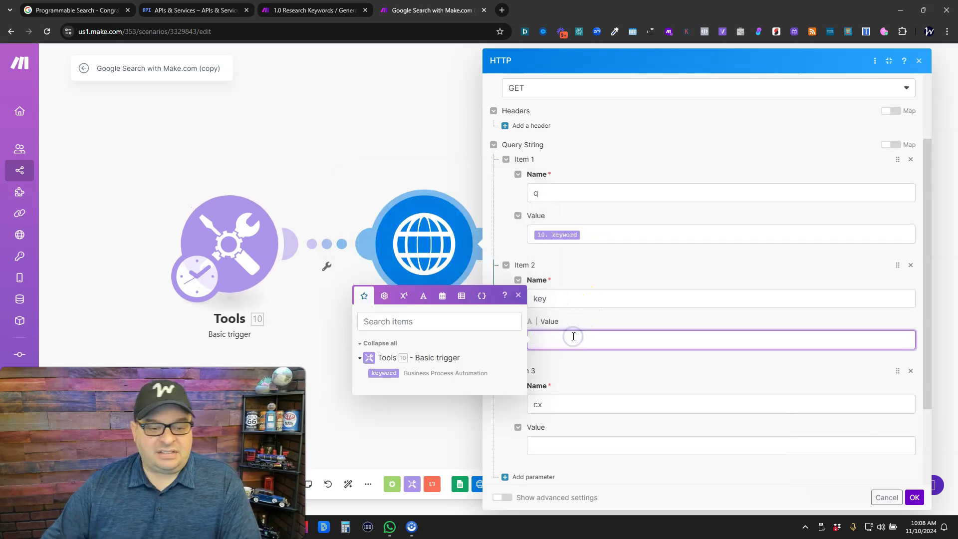
click(571, 337)
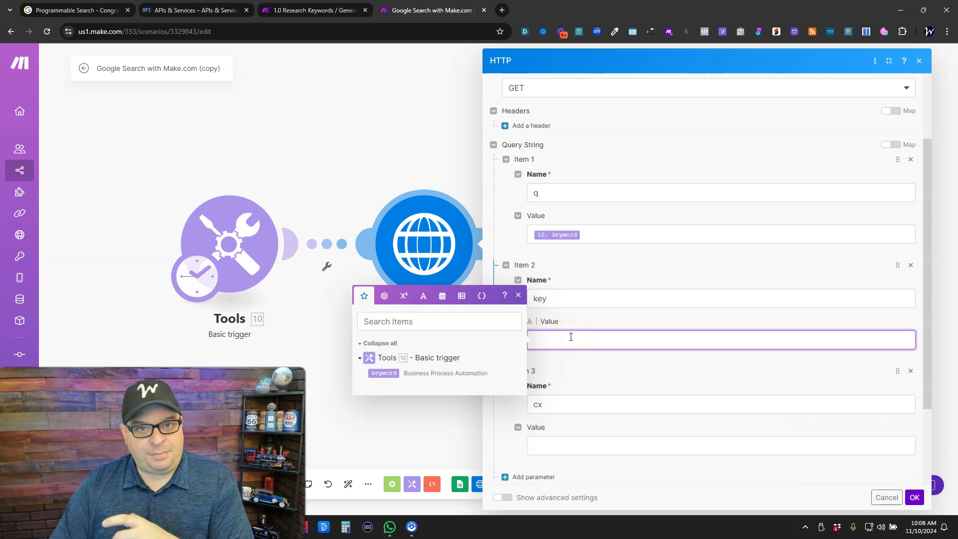
click(205, 11)
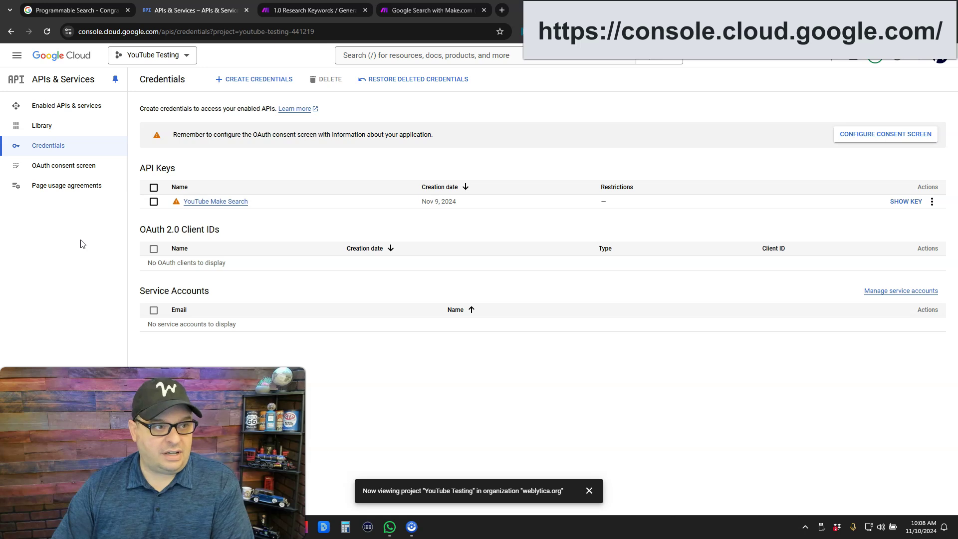
click(54, 147)
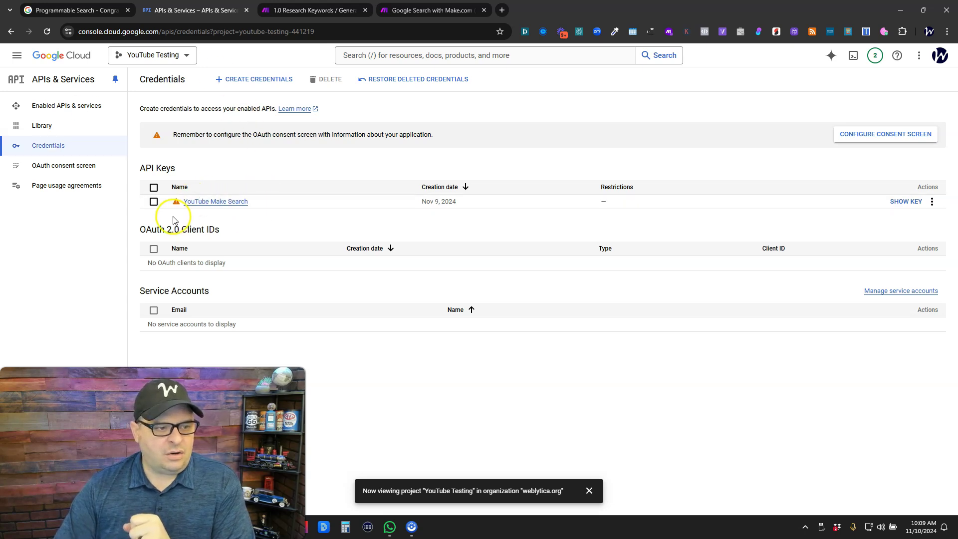
click(904, 202)
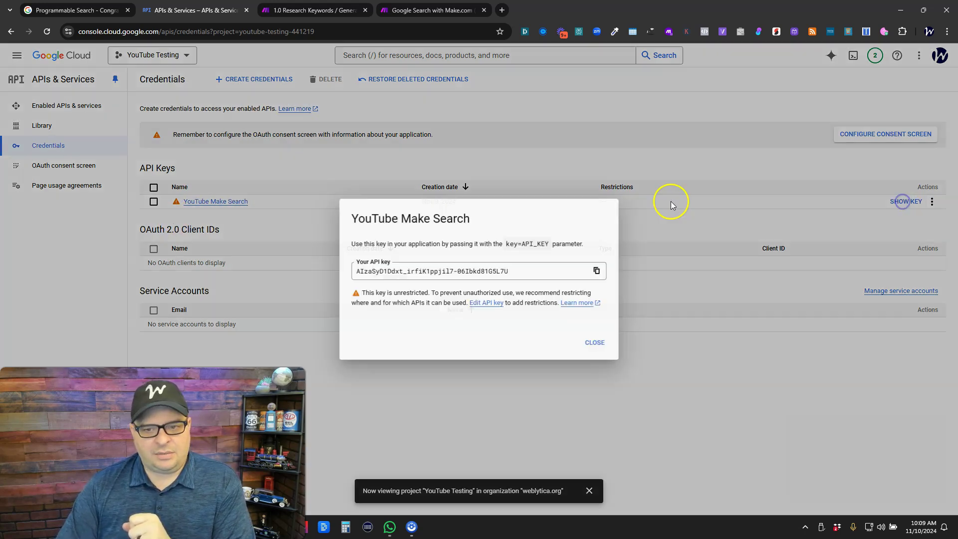
click(595, 271)
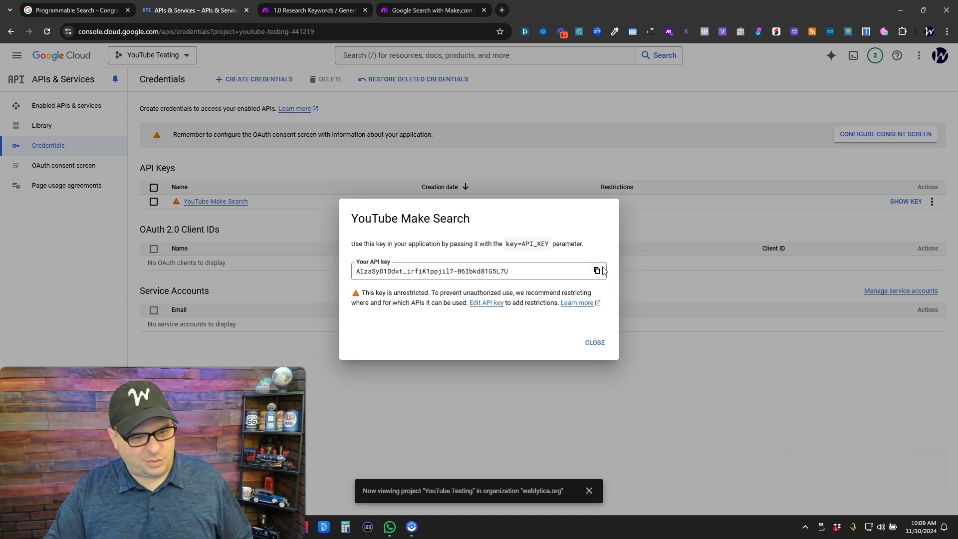
Step: Return to the Google Search scenario and paste the copied API key as the value of the HTTP module's key parameter
key(ctrl+Tab)
key(ctrl+Tab)
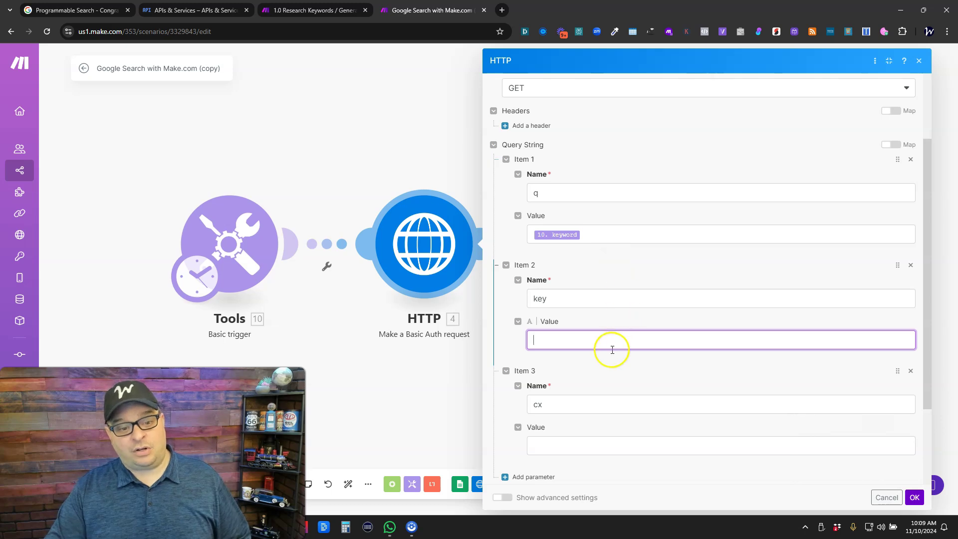
click(578, 342)
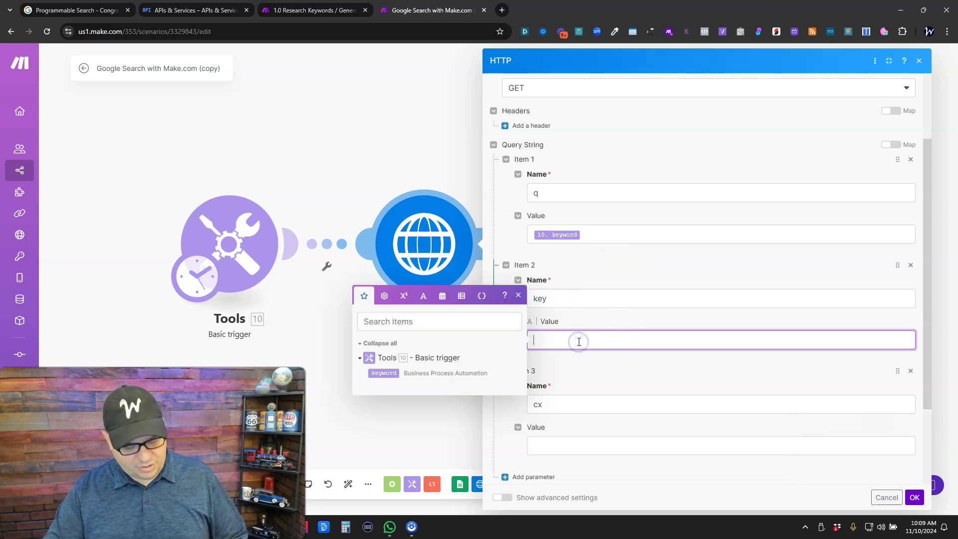
key(ctrl+v)
click(634, 325)
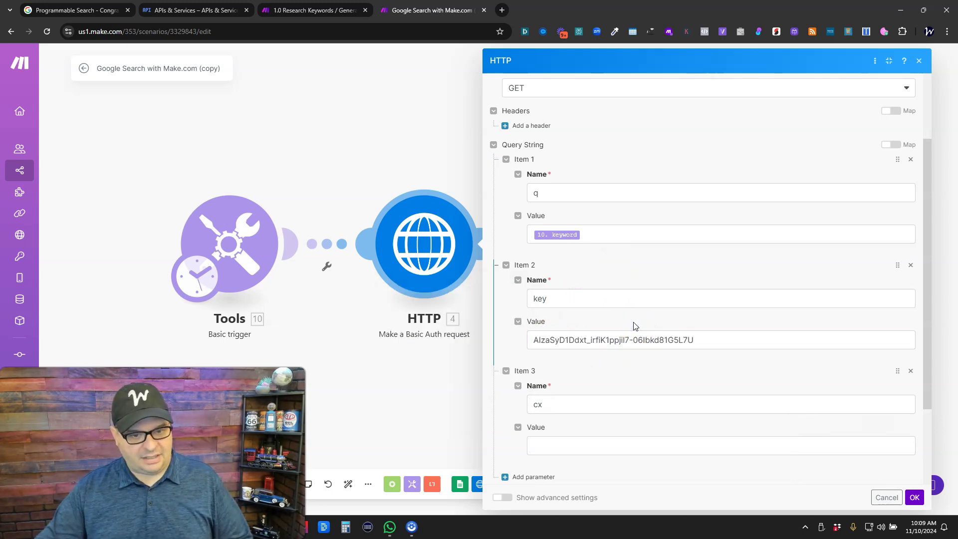
Step: Set the HTTP module's cx parameter to the search engine ID from the Programmable Search Engine page and confirm the module settings
scroll(635, 325, down, 2)
click(560, 334)
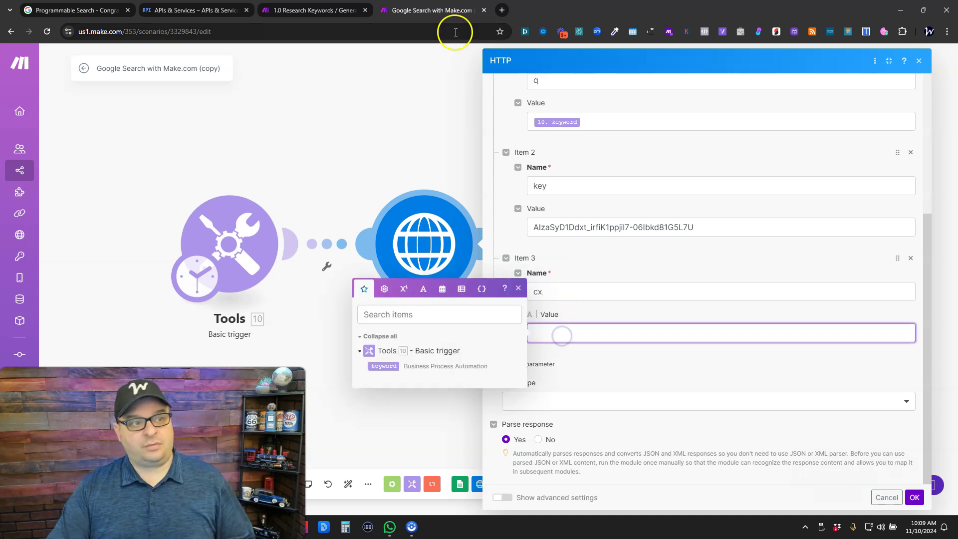
click(106, 11)
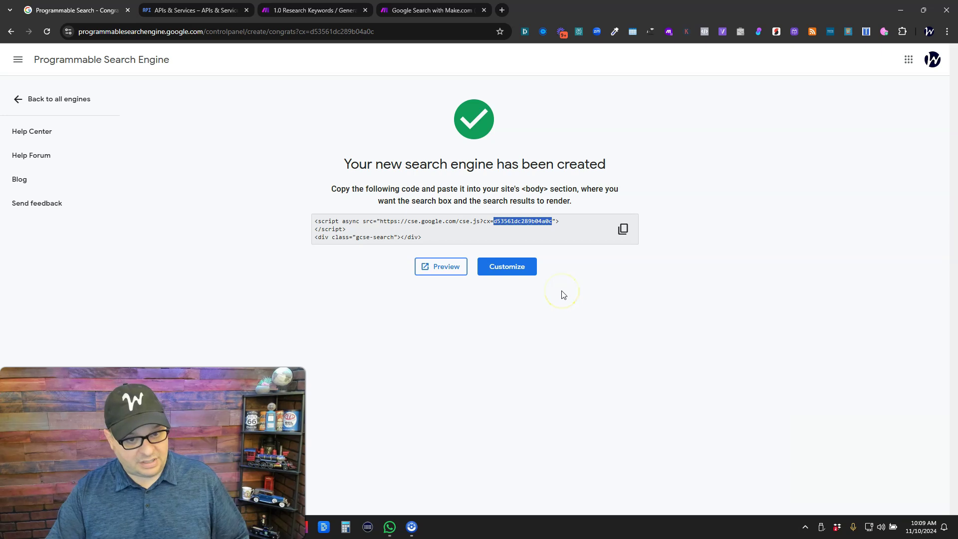
click(438, 10)
click(642, 358)
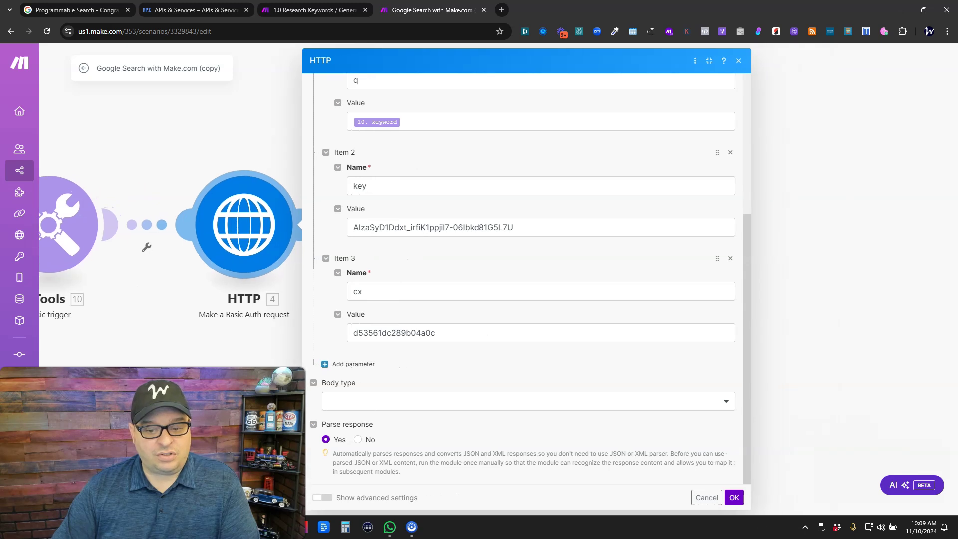
click(734, 496)
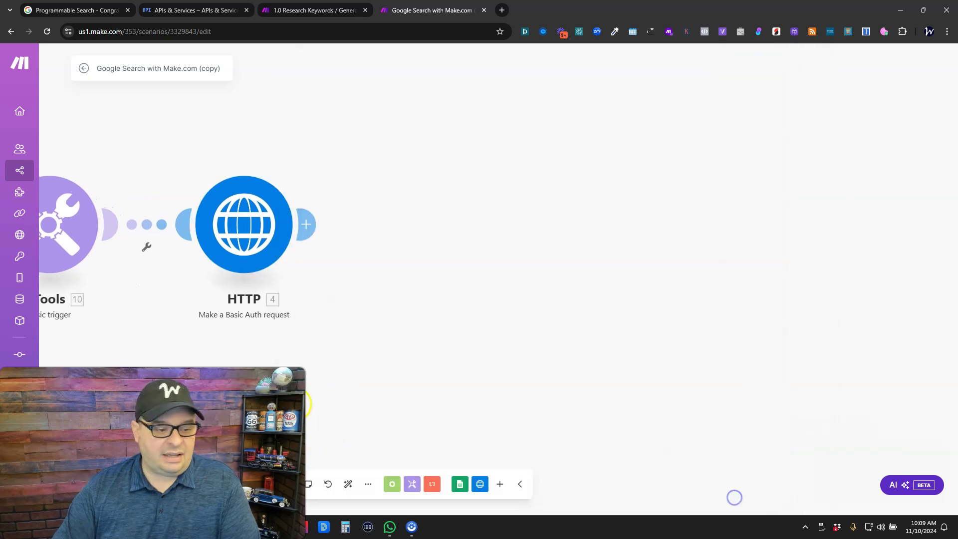
Step: Auto-align and save the scenario, run it once, and check the status code in the HTTP module's output
click(345, 484)
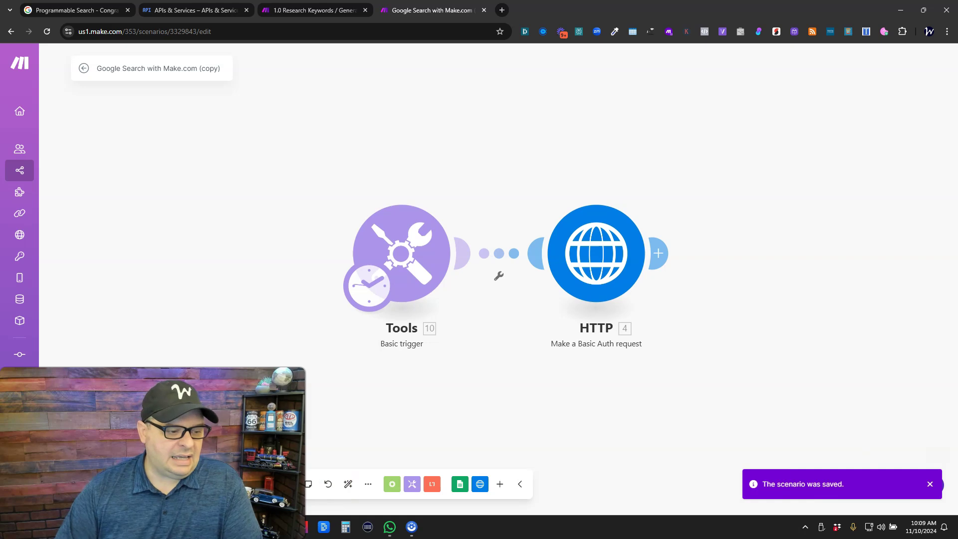
click(70, 484)
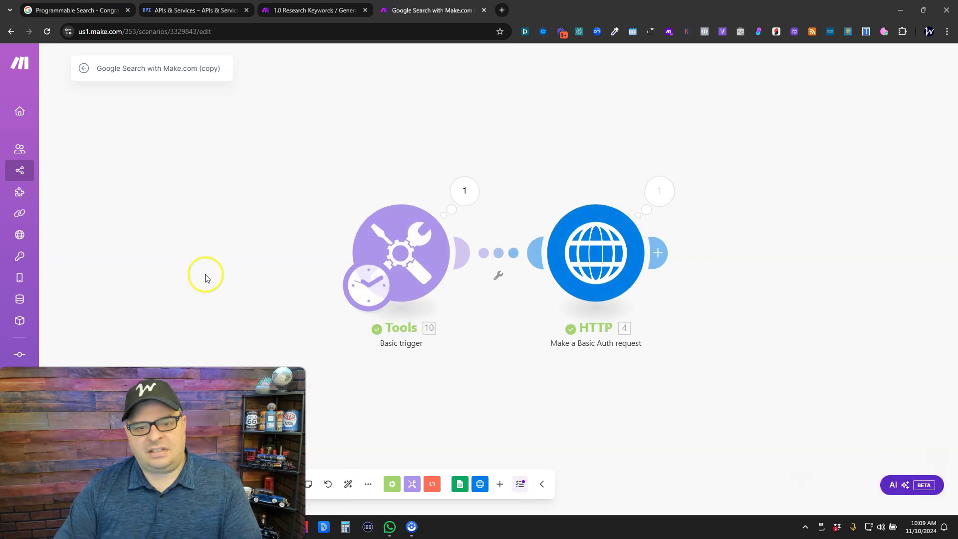
drag(737, 224, 447, 252)
click(363, 170)
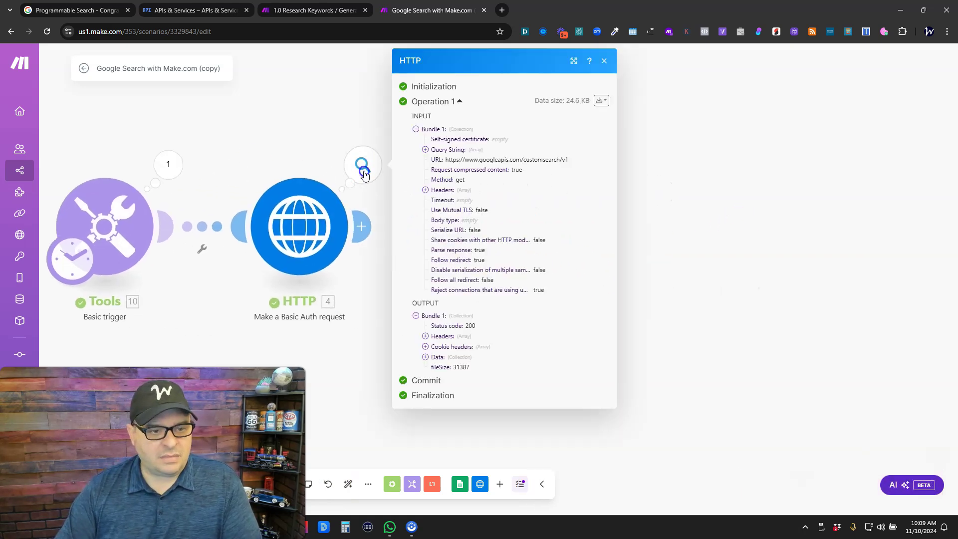
double_click(470, 325)
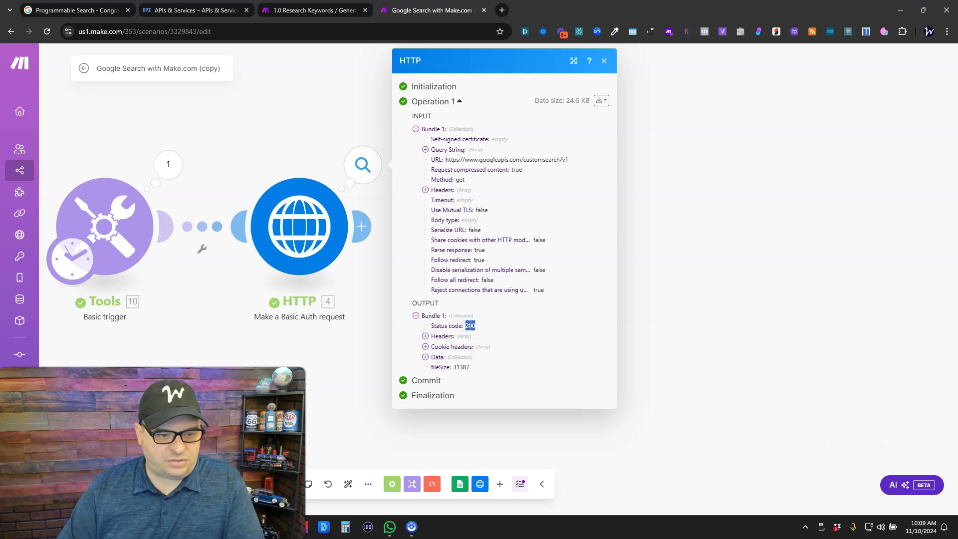
click(467, 327)
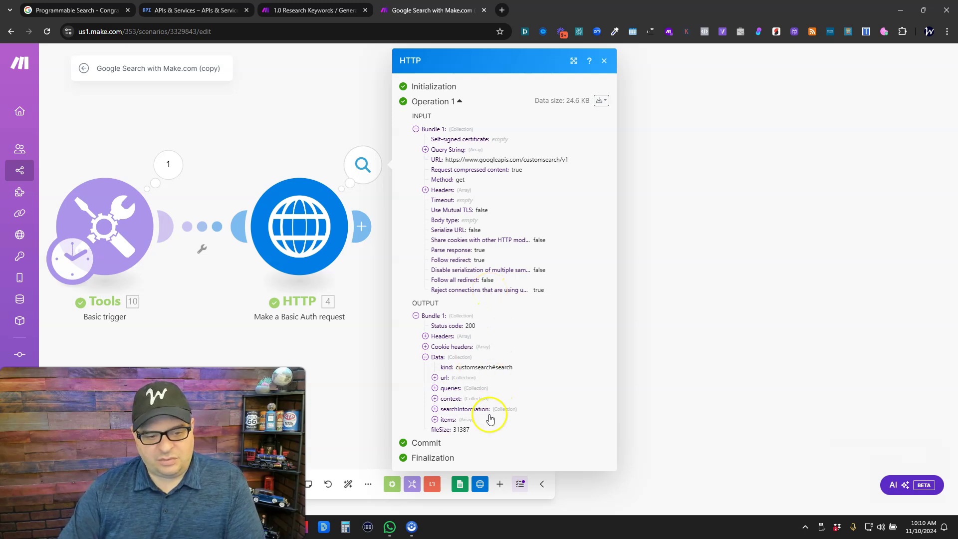
Step: Expand the items array in the HTTP output data and examine the title and htmlTitle of the first search result
click(452, 419)
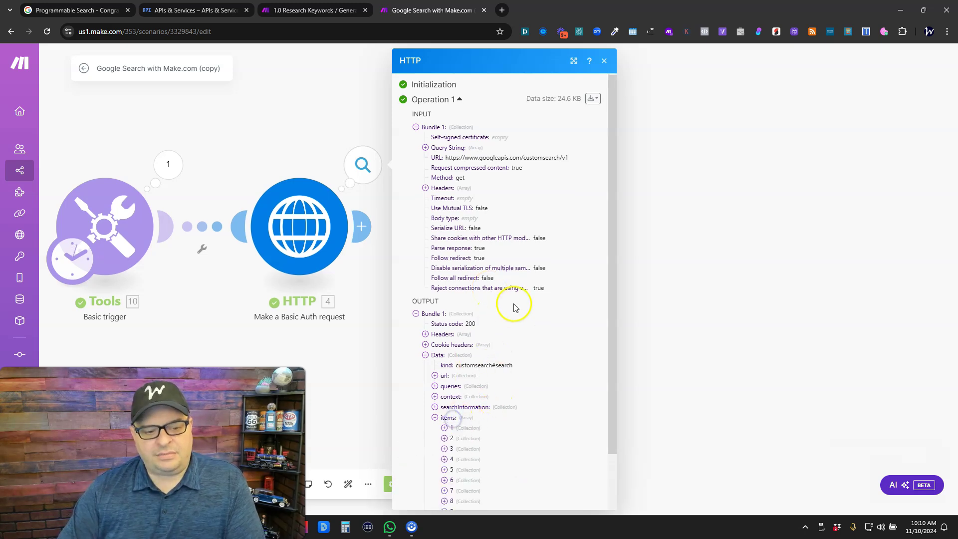
scroll(517, 290, down, 2)
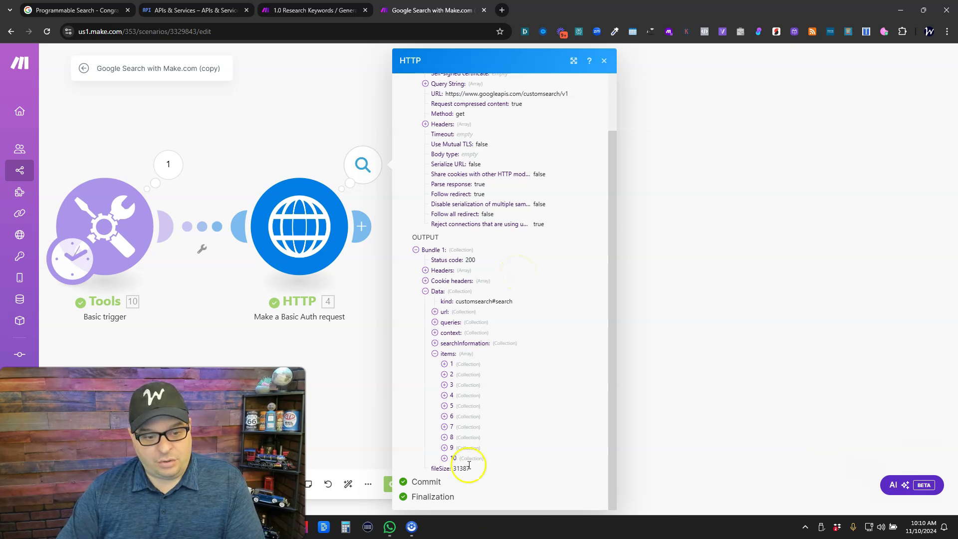
click(460, 365)
scroll(494, 290, down, 5)
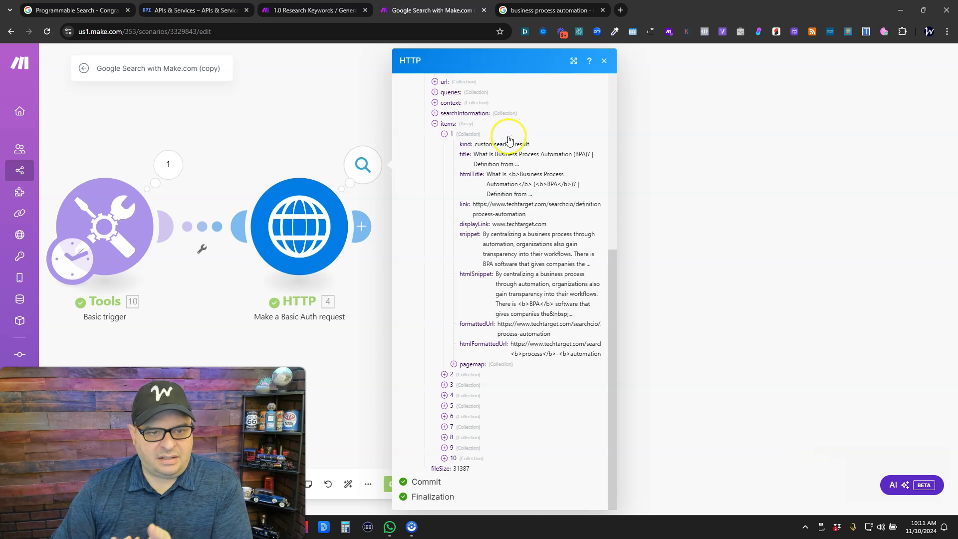
triple_click(515, 152)
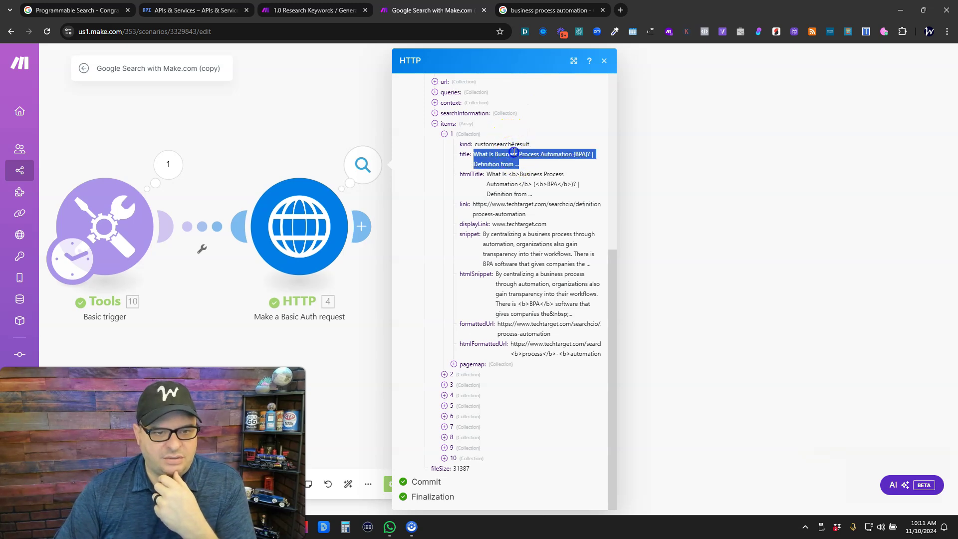
triple_click(529, 175)
click(530, 174)
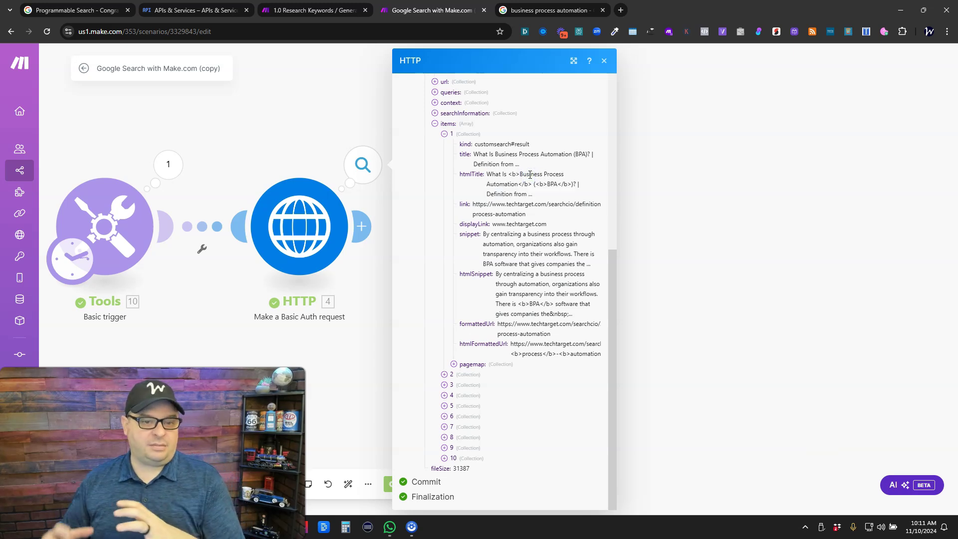
Step: Compare the returned items with the live Google results page for "business process automation", and return to the first item's HTML snippet
key(ctrl+Tab)
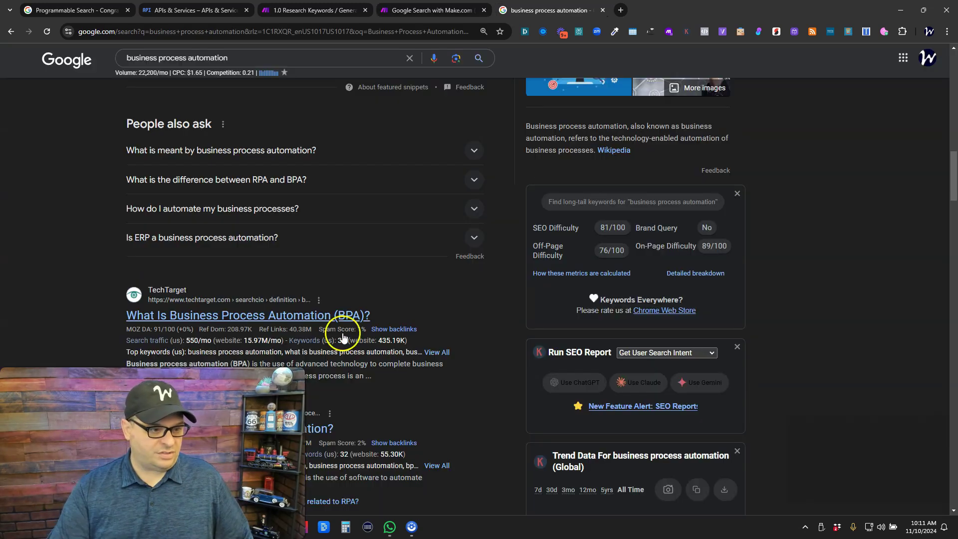
scroll(85, 352, down, 10)
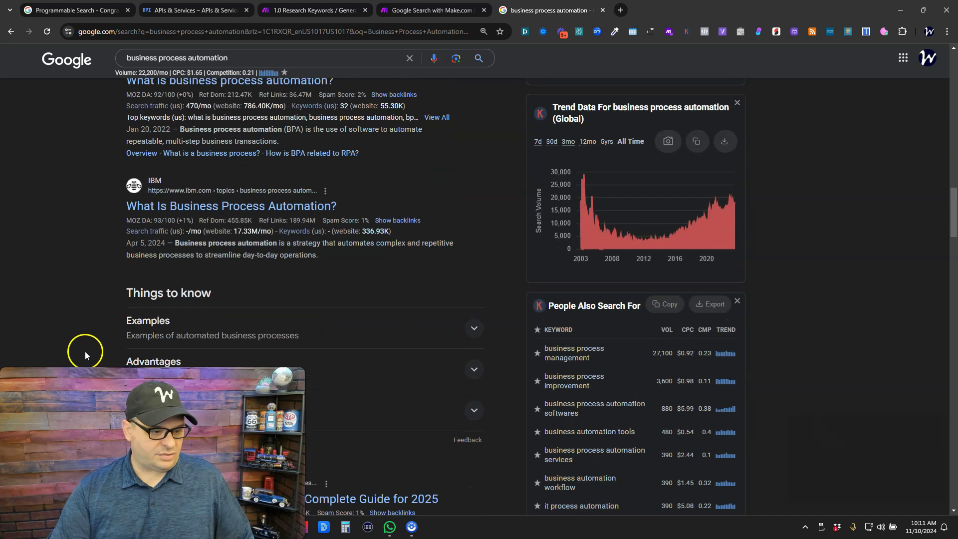
scroll(85, 358, down, 4)
scroll(85, 360, up, 4)
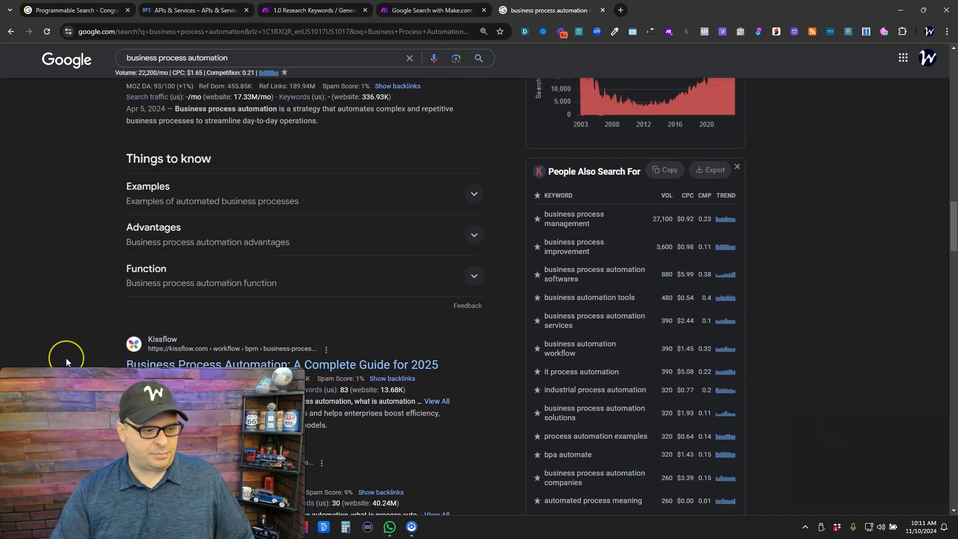
scroll(66, 358, up, 4)
scroll(66, 359, up, 4)
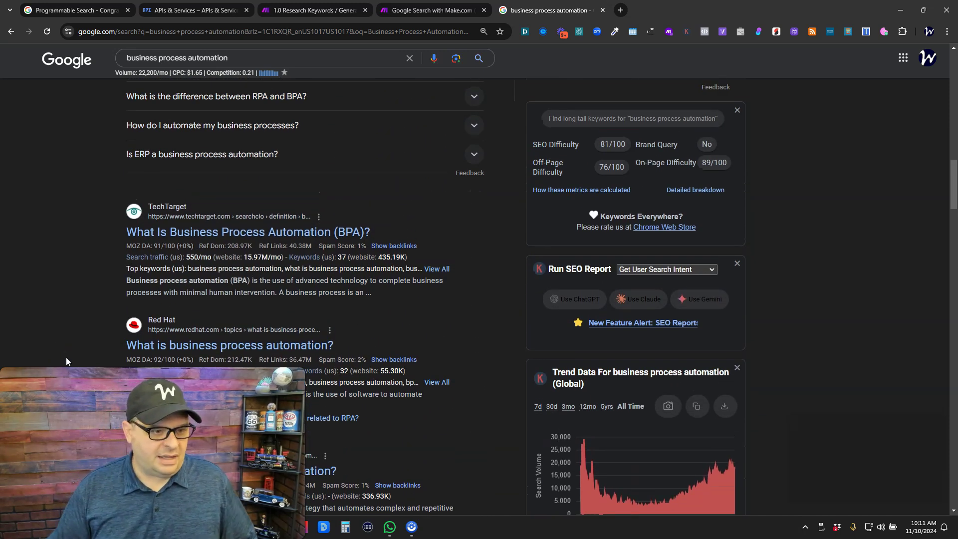
key(ctrl+shift+Tab)
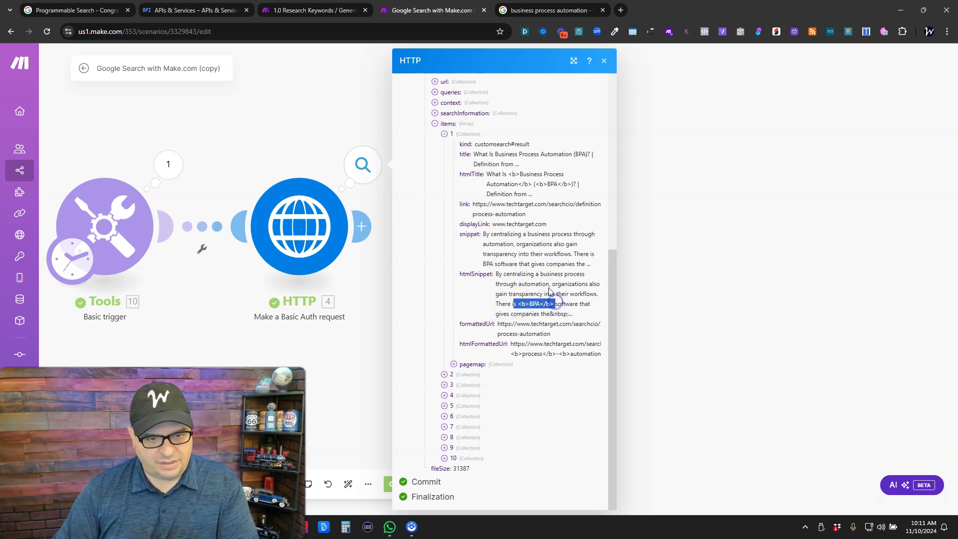
click(549, 291)
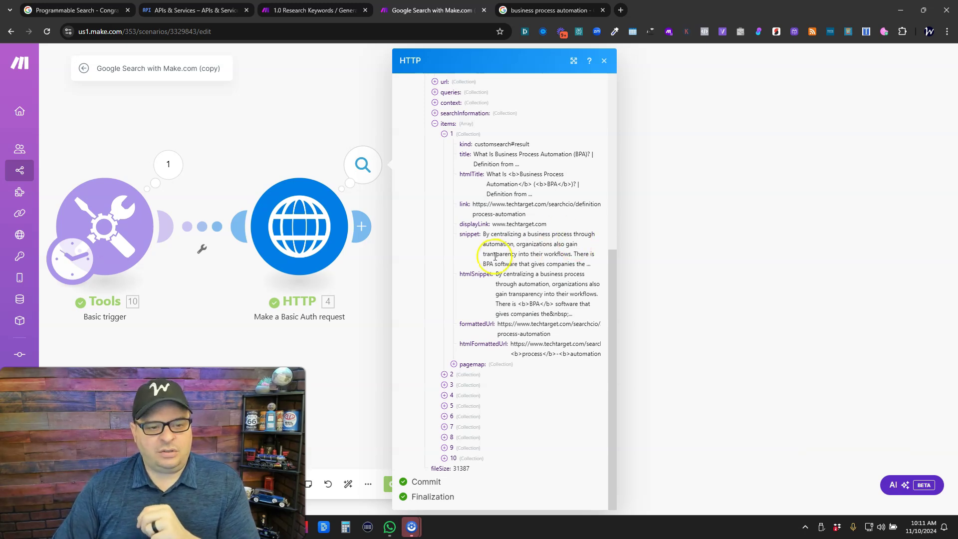
Step: Reopen the HTTP module's output and expand its Data collection to locate the items array, and close the output
click(654, 194)
click(363, 165)
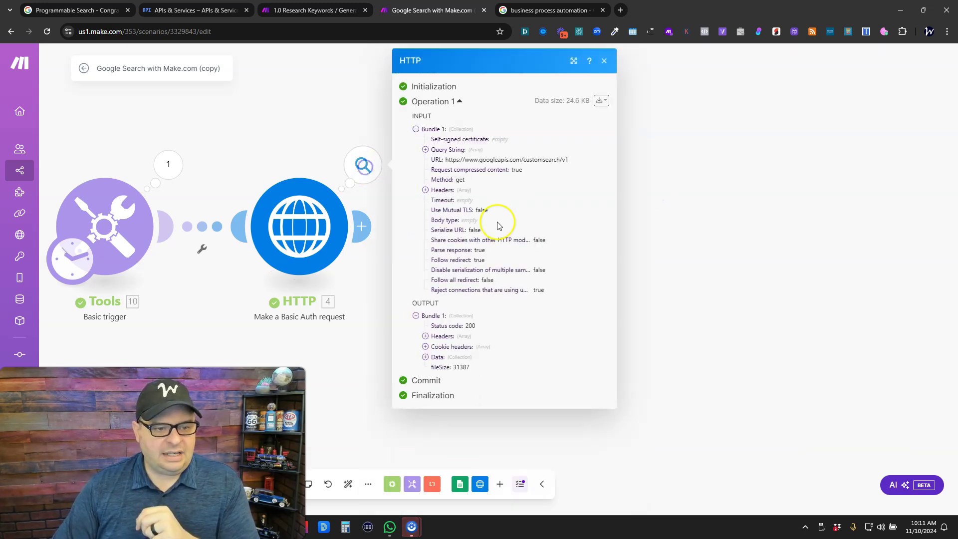
click(425, 356)
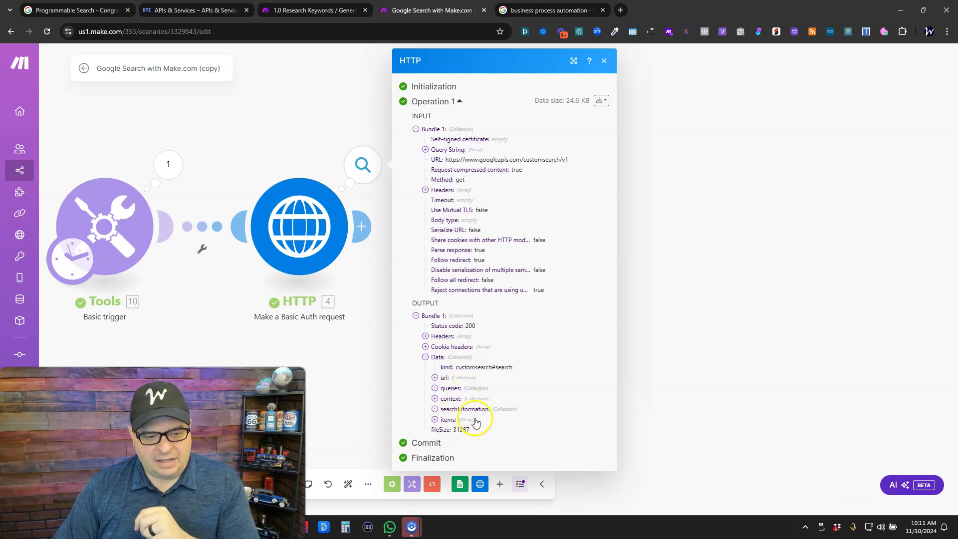
click(353, 365)
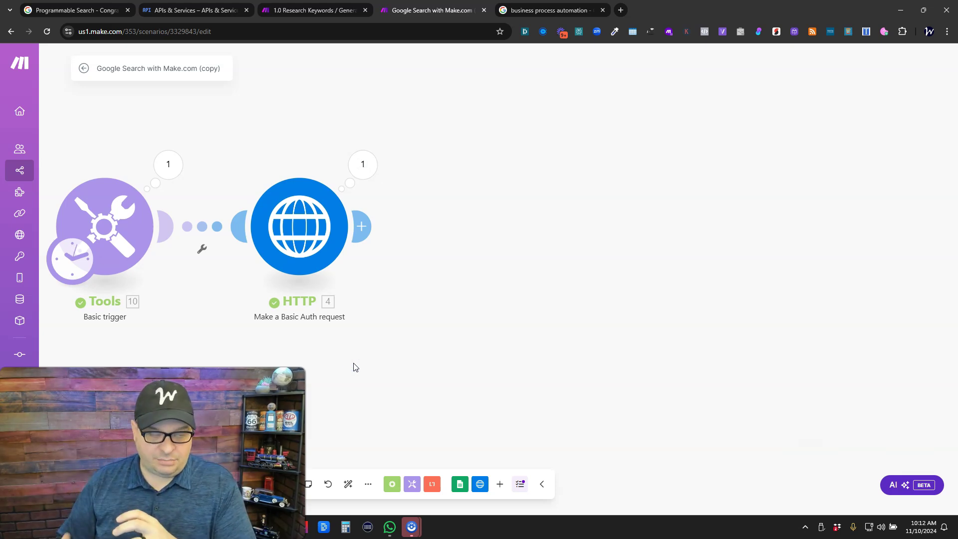
Step: Add a Flow Control Iterator after the HTTP module and map its array to the items[] array in the HTTP data
click(362, 226)
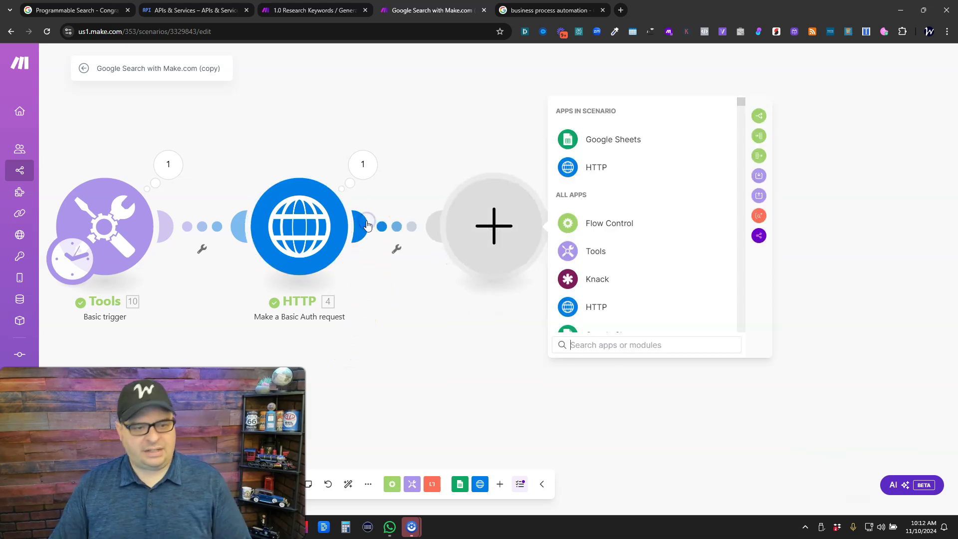
click(571, 223)
click(608, 235)
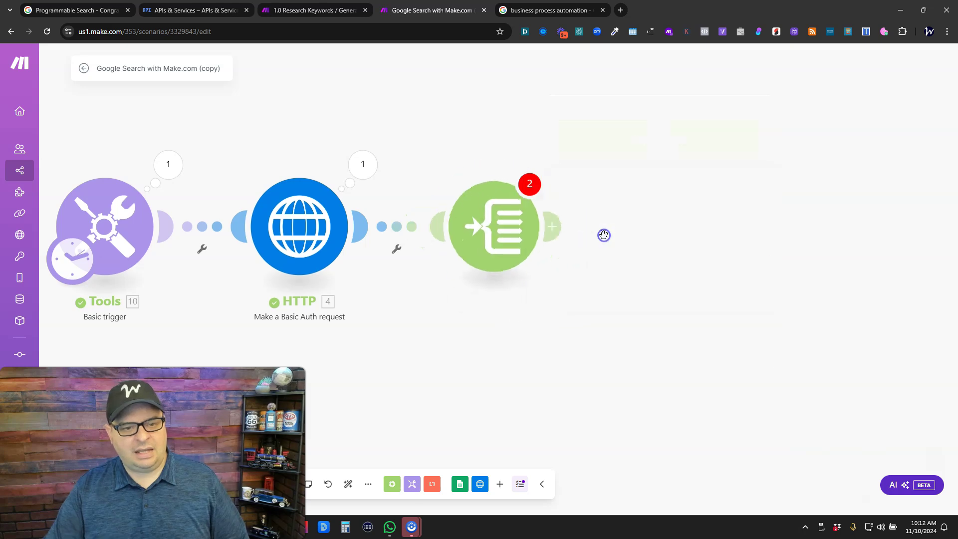
click(604, 235)
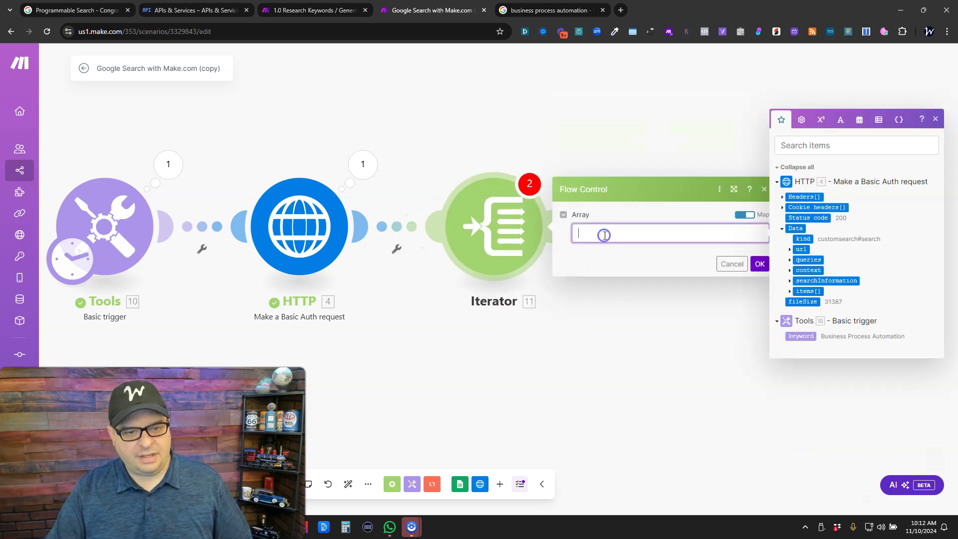
click(814, 291)
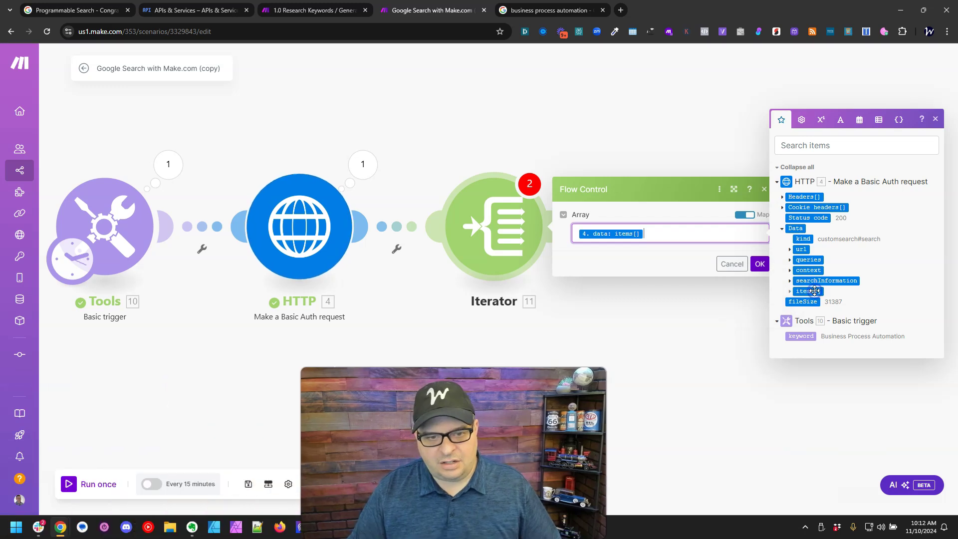
click(759, 263)
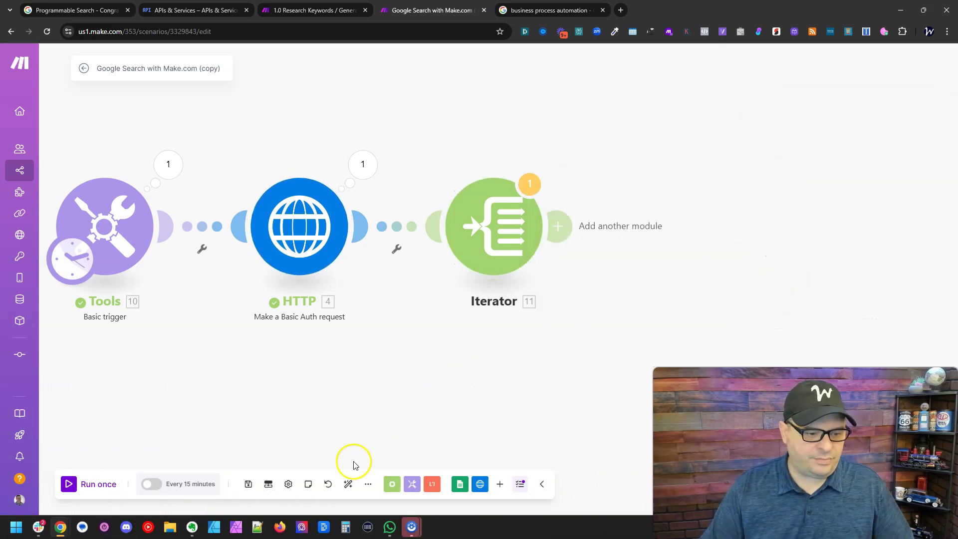
Step: Auto-align the modules, save the scenario with warnings ignored, and run it once
click(348, 484)
click(248, 485)
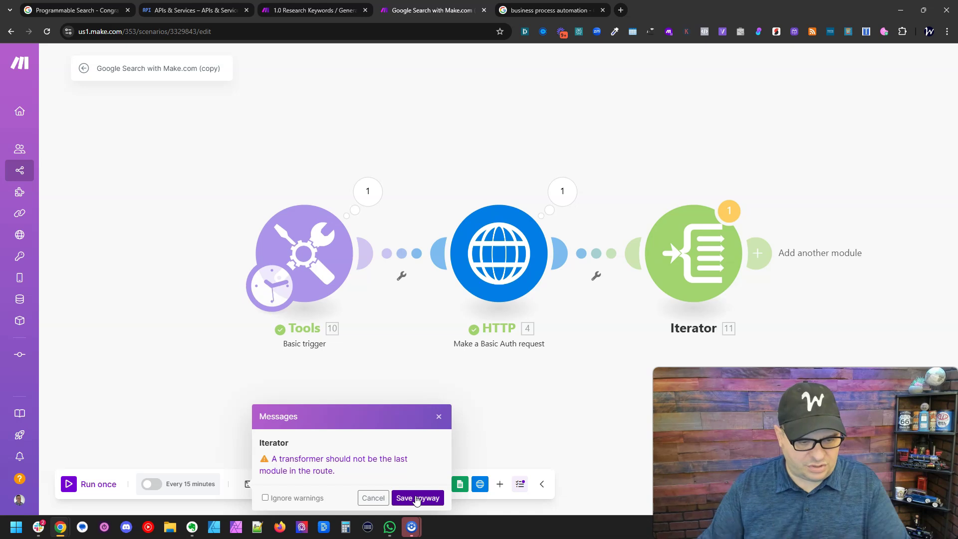
click(307, 496)
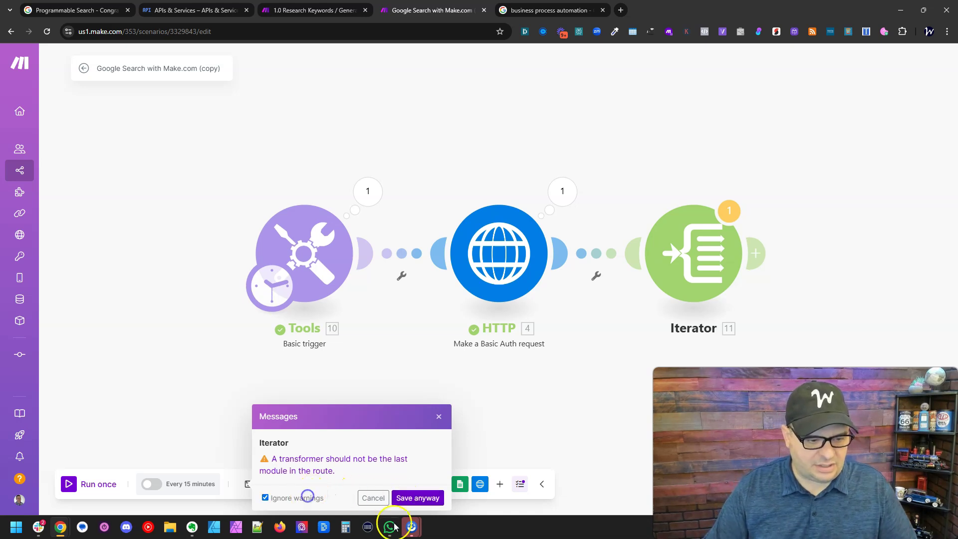
click(418, 498)
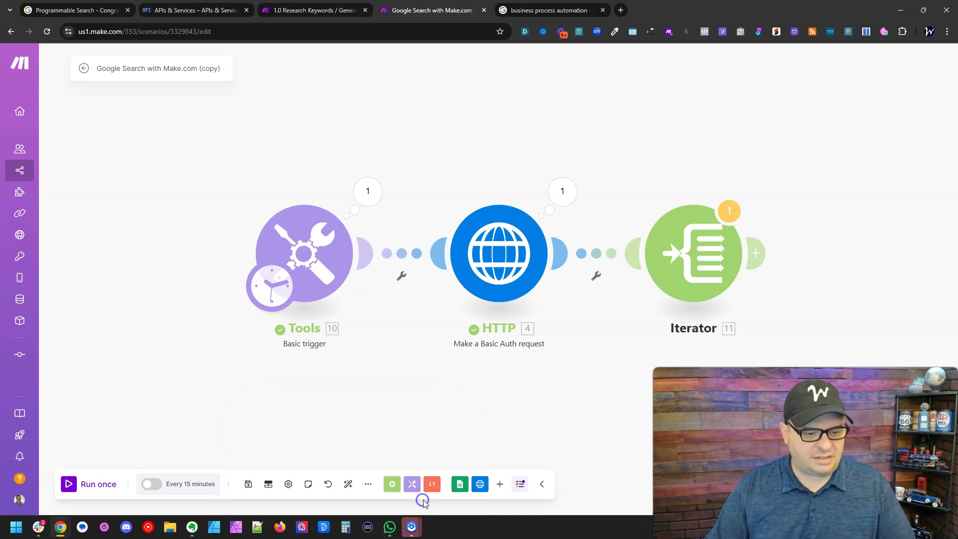
click(70, 482)
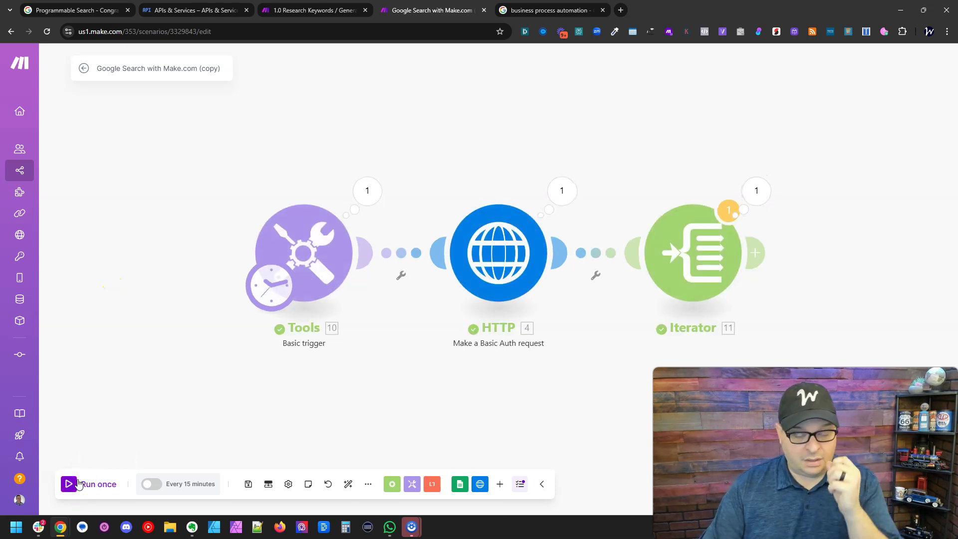
Step: Open the Iterator's output and review its bundles from the first to the last
drag(674, 360, 406, 383)
click(468, 189)
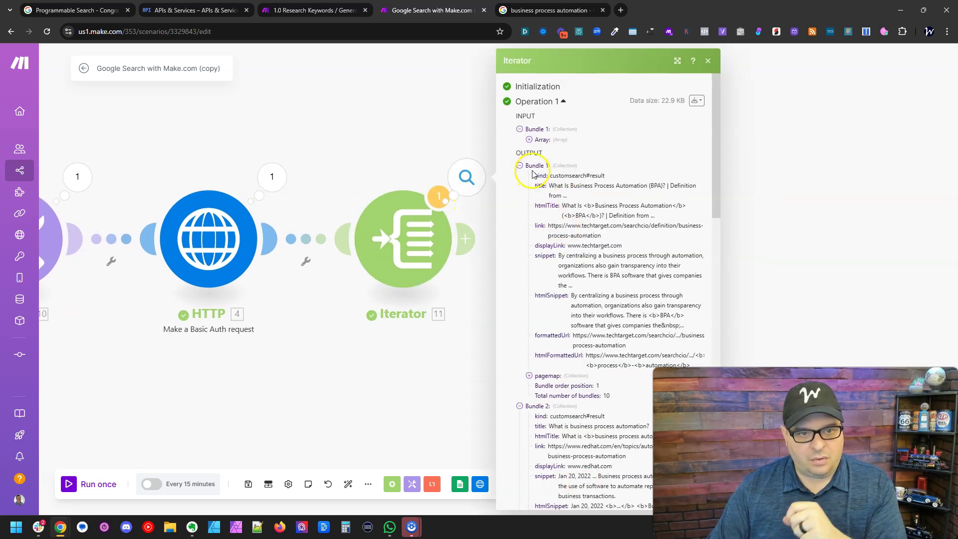
drag(713, 100, 713, 392)
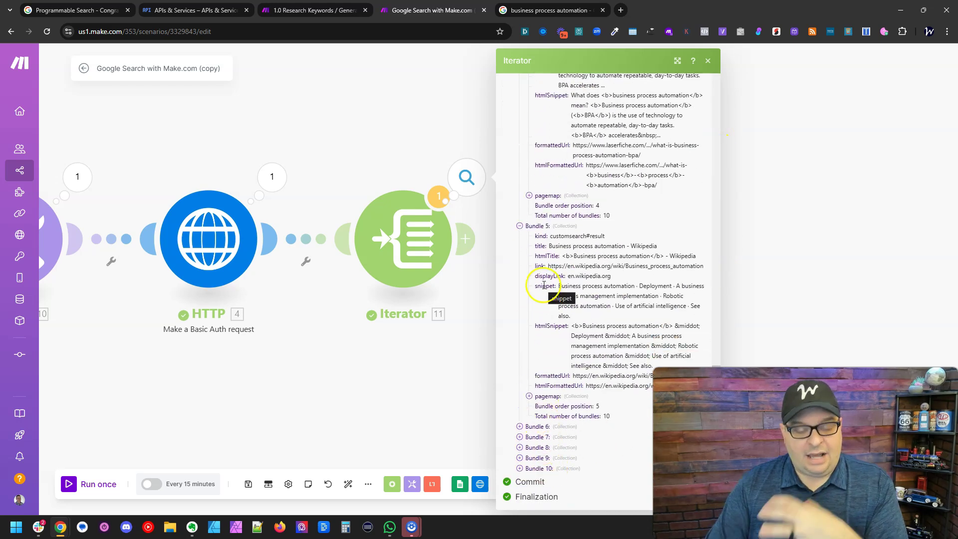
scroll(579, 289, up, 4)
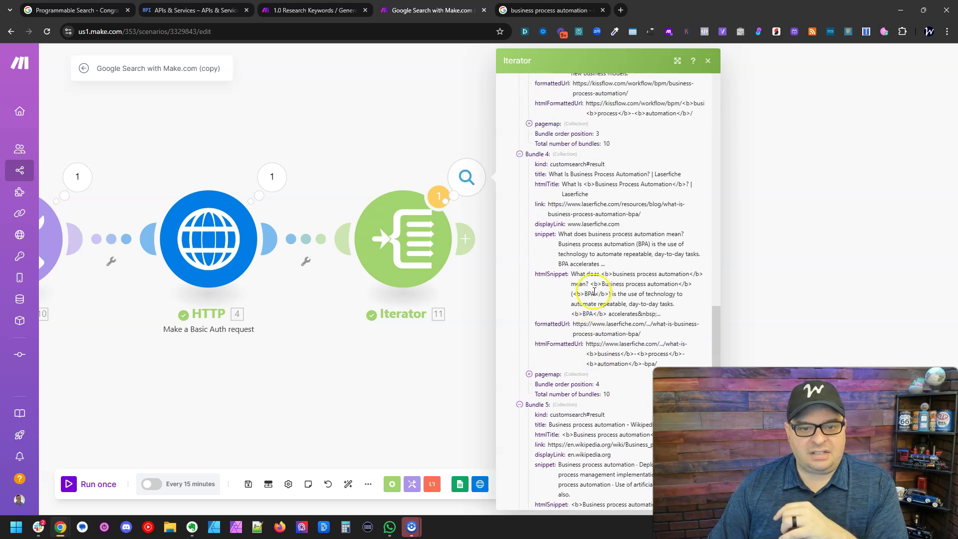
scroll(594, 292, up, 15)
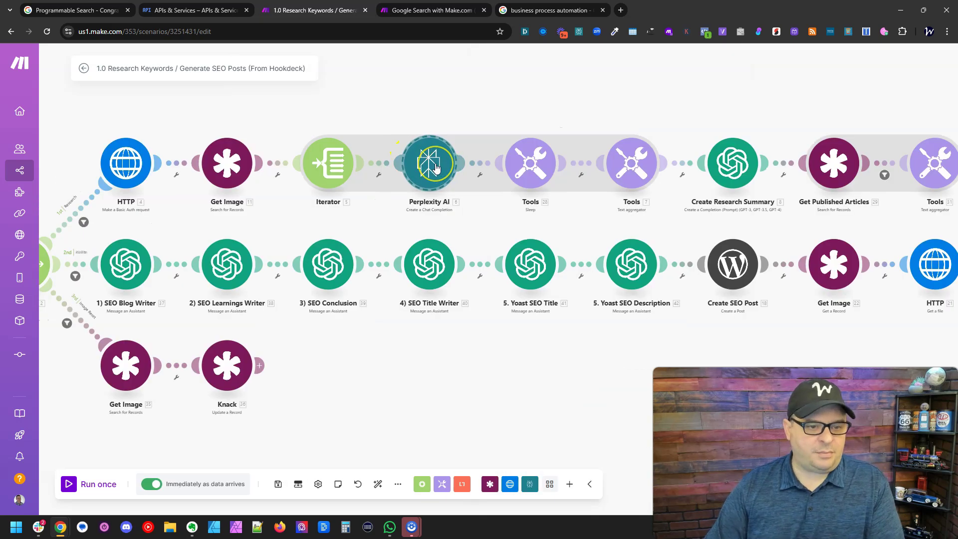
Step: Return to the Google Search scenario and map the trigger's keyword under "Here is the keyword phrase:" in the Perplexity AI message content
click(407, 11)
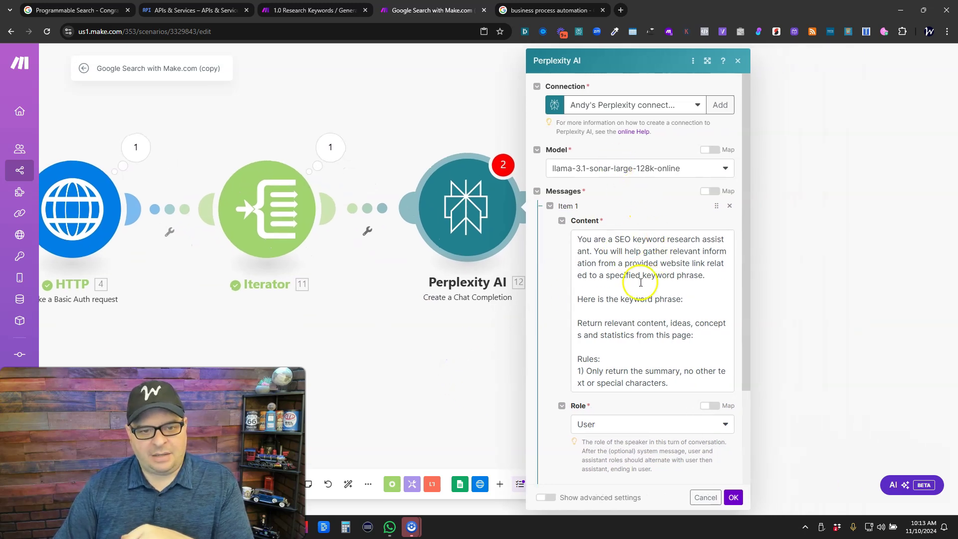
click(695, 299)
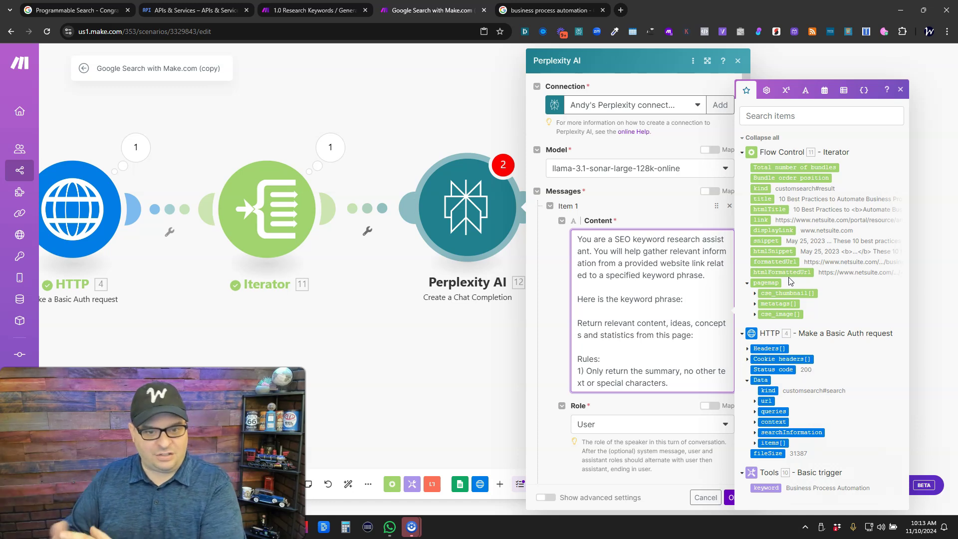
drag(766, 488, 666, 317)
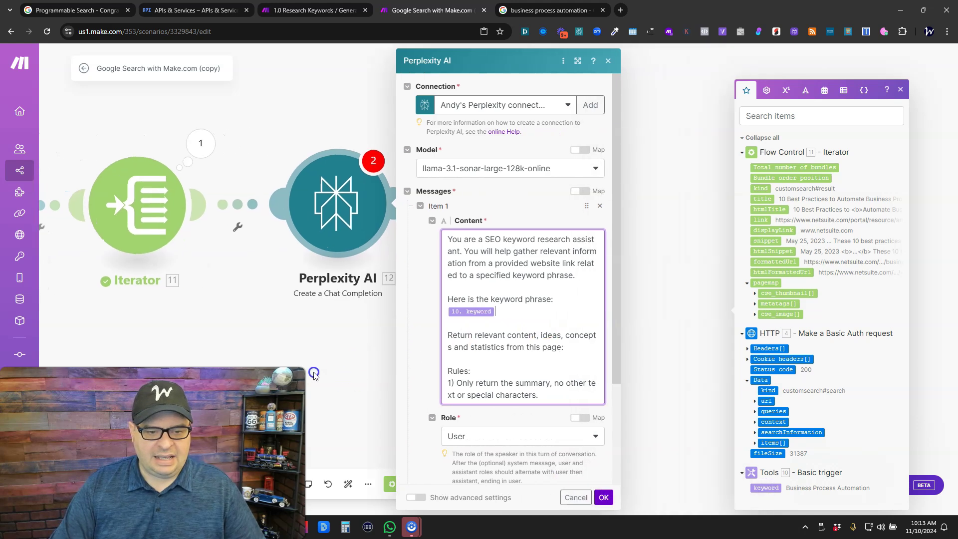
Step: Map the Iterator's link after "Return relevant content, ideas, concepts and statistics from this page:" and confirm the Perplexity AI module settings
click(576, 350)
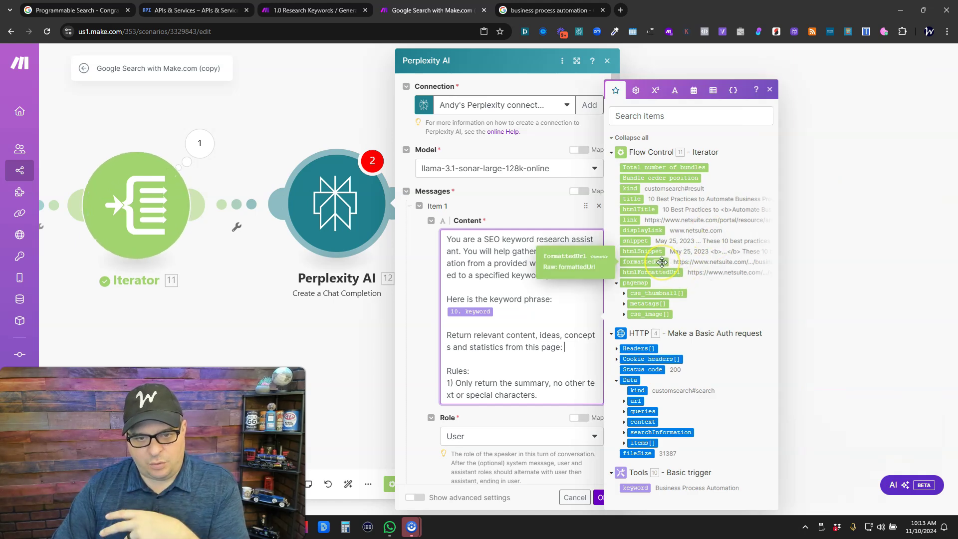
click(630, 221)
click(553, 388)
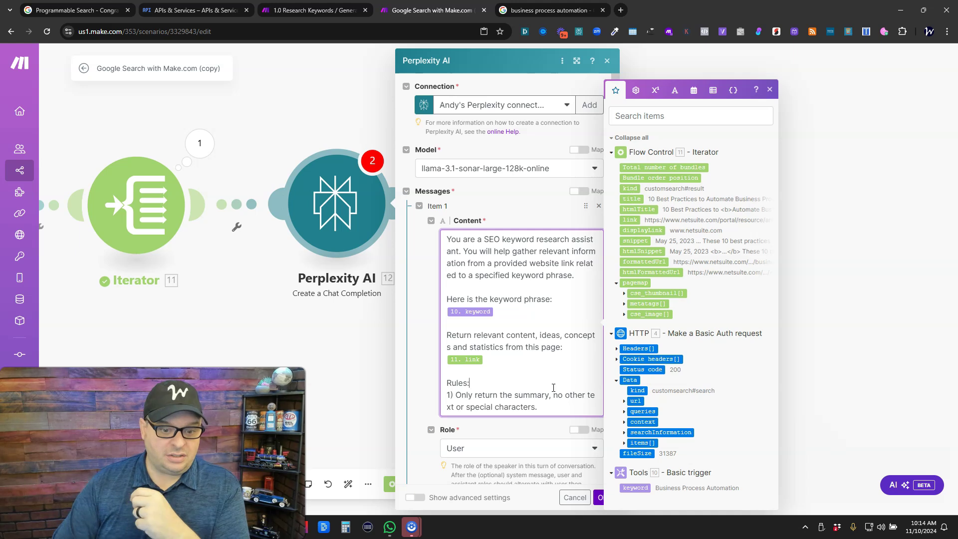
click(598, 497)
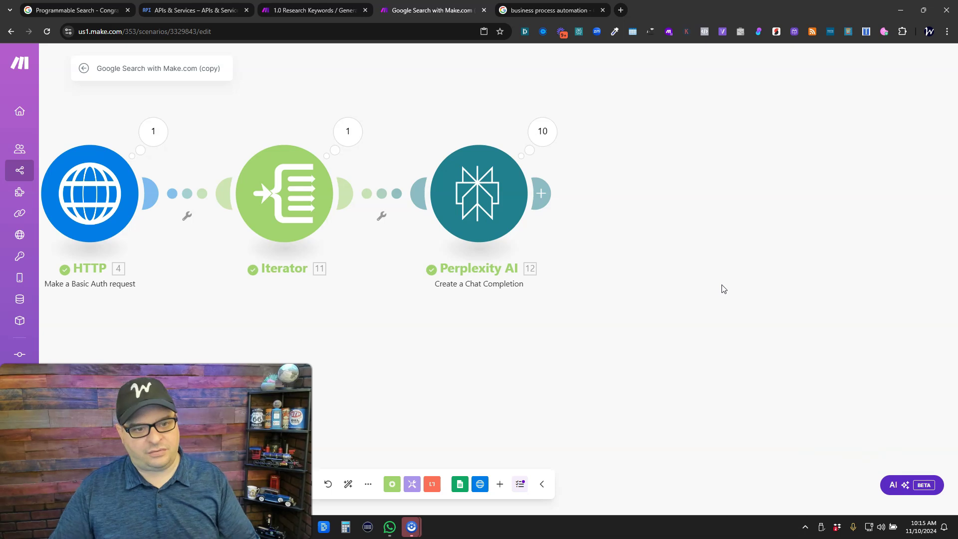
Step: Look through the Iterator's output bundles from the new run and close the output
click(352, 138)
drag(598, 118, 598, 435)
click(729, 174)
Step: Open the Perplexity AI module's output and expand the choices and message content of Operation 1
drag(691, 220, 605, 237)
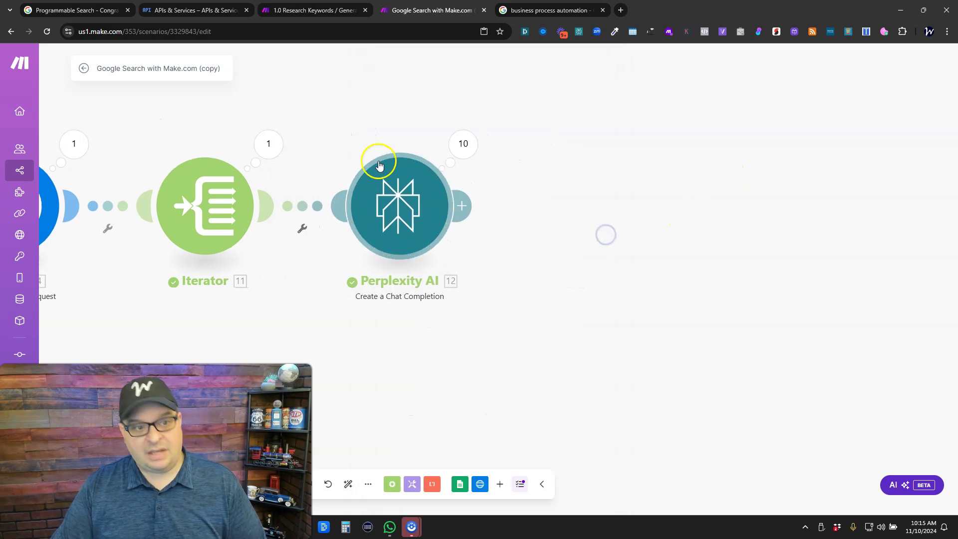
click(465, 142)
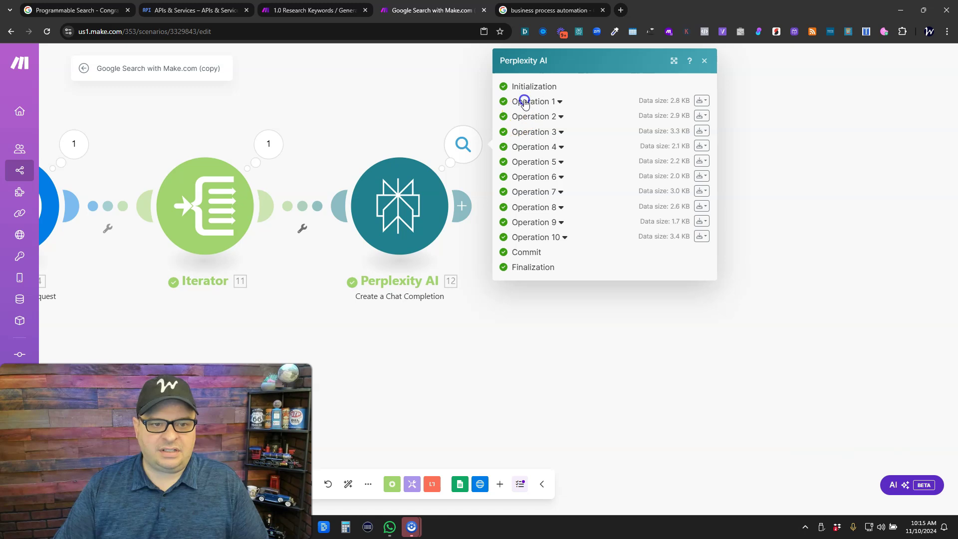
click(524, 102)
click(539, 248)
click(564, 255)
Step: Read the full message content returned in Operation 1, close the output, and reopen the Perplexity AI list of operations
scroll(599, 188, down, 3)
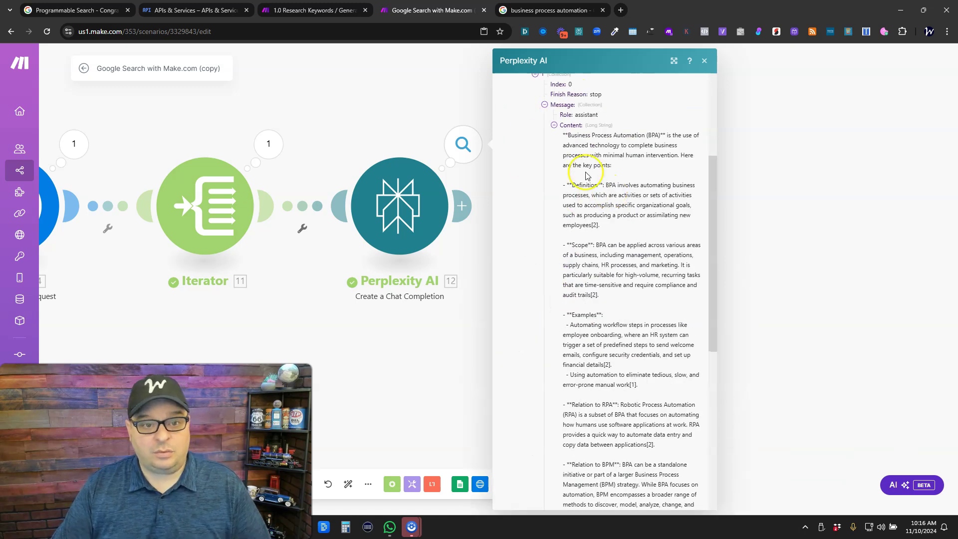
scroll(587, 176, up, 3)
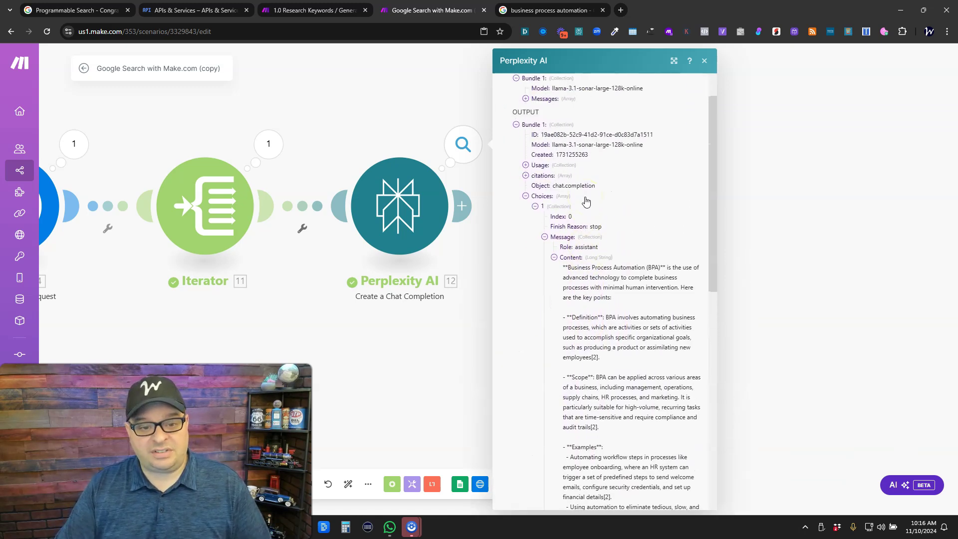
scroll(586, 202, down, 1)
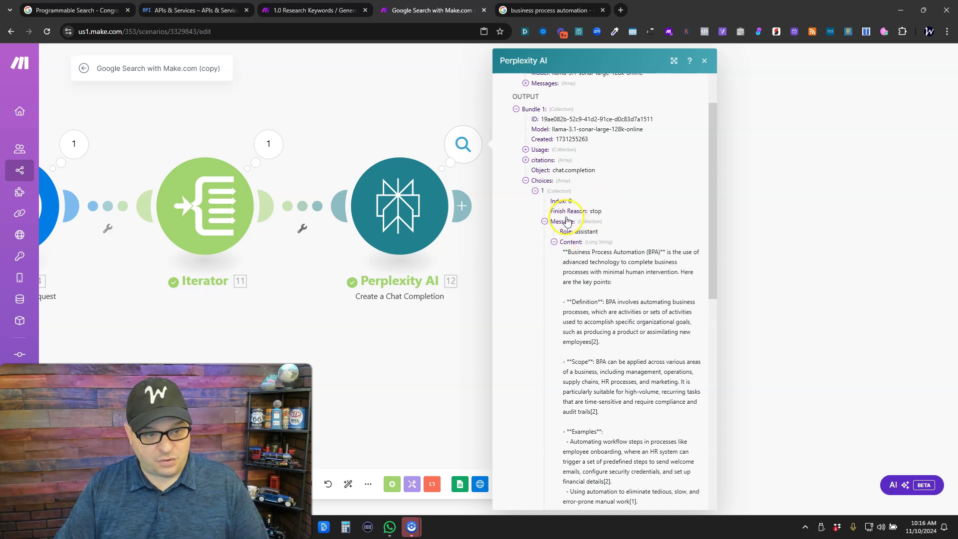
scroll(563, 215, down, 3)
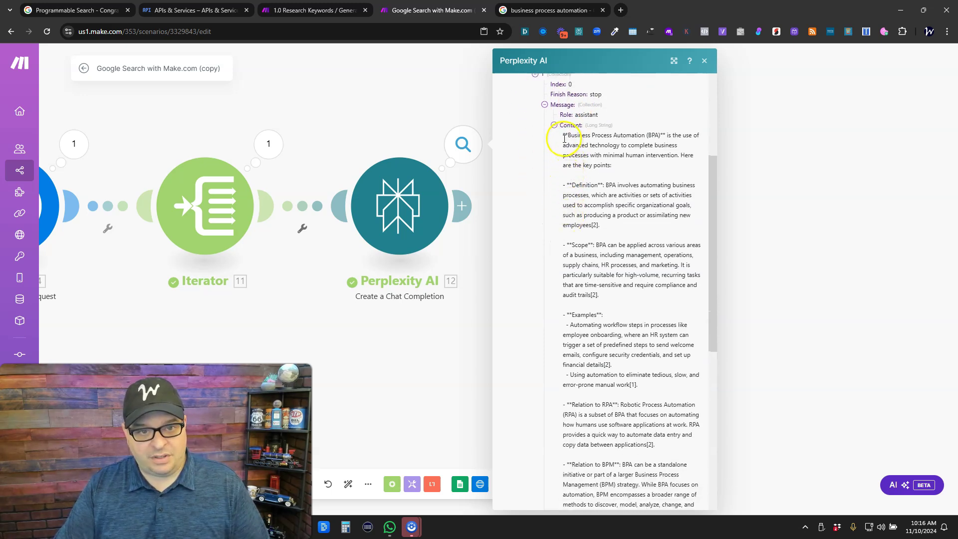
drag(564, 134, 627, 222)
scroll(628, 224, down, 5)
scroll(629, 231, down, 4)
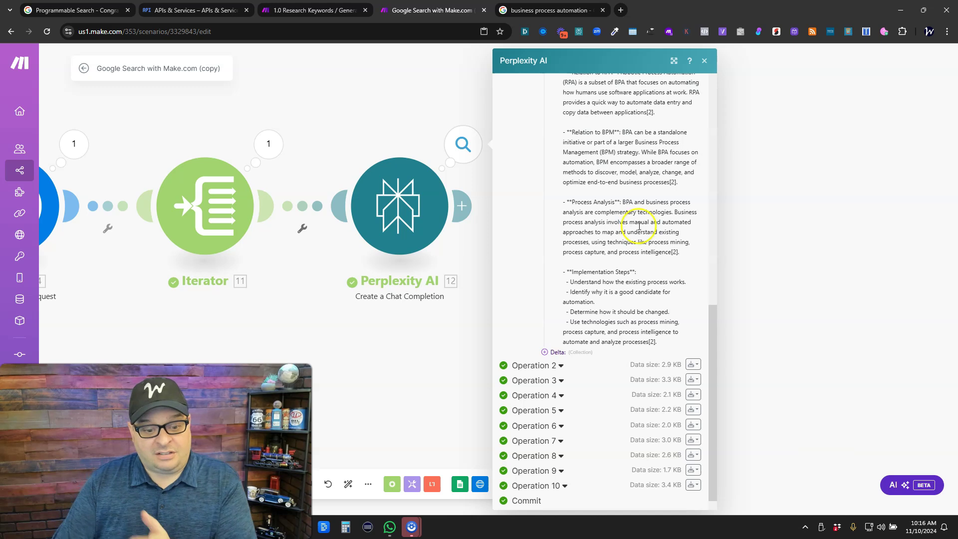
click(735, 208)
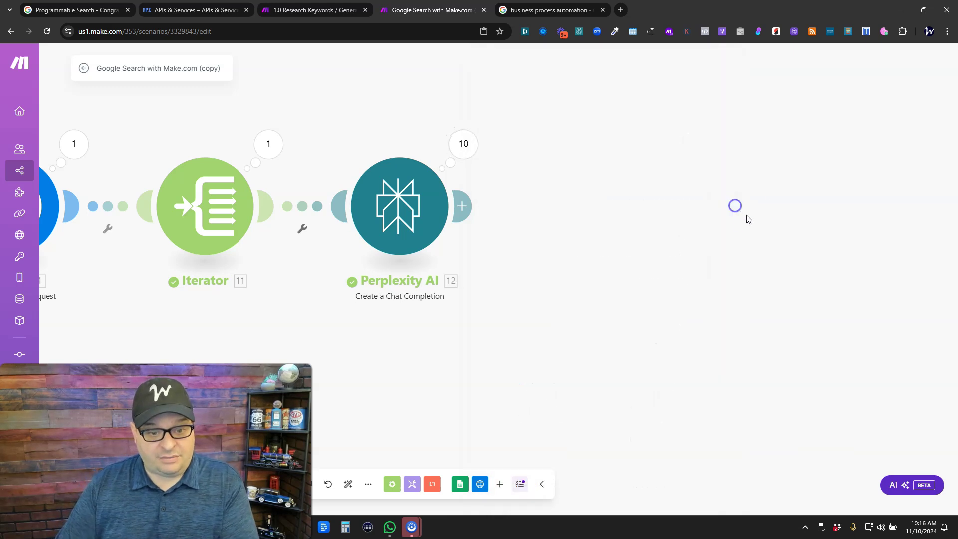
click(455, 145)
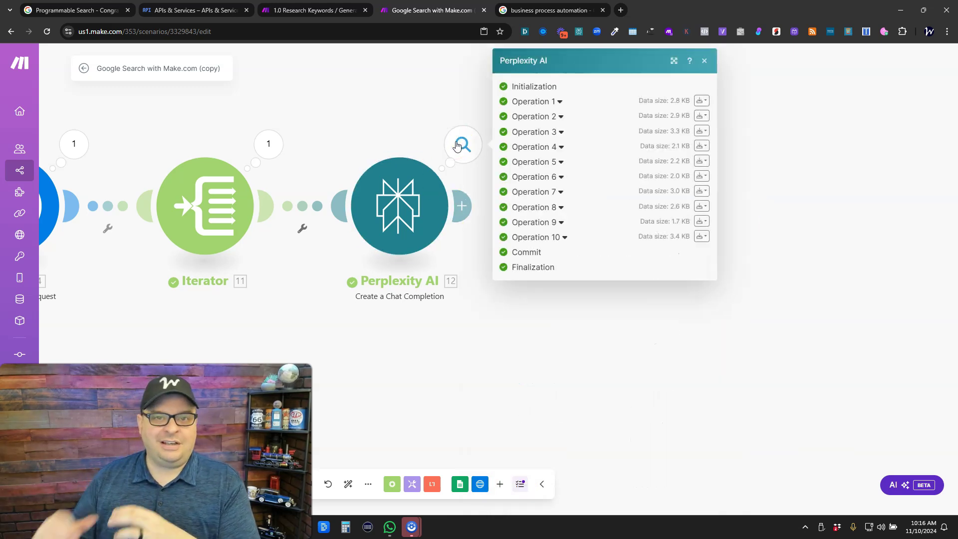